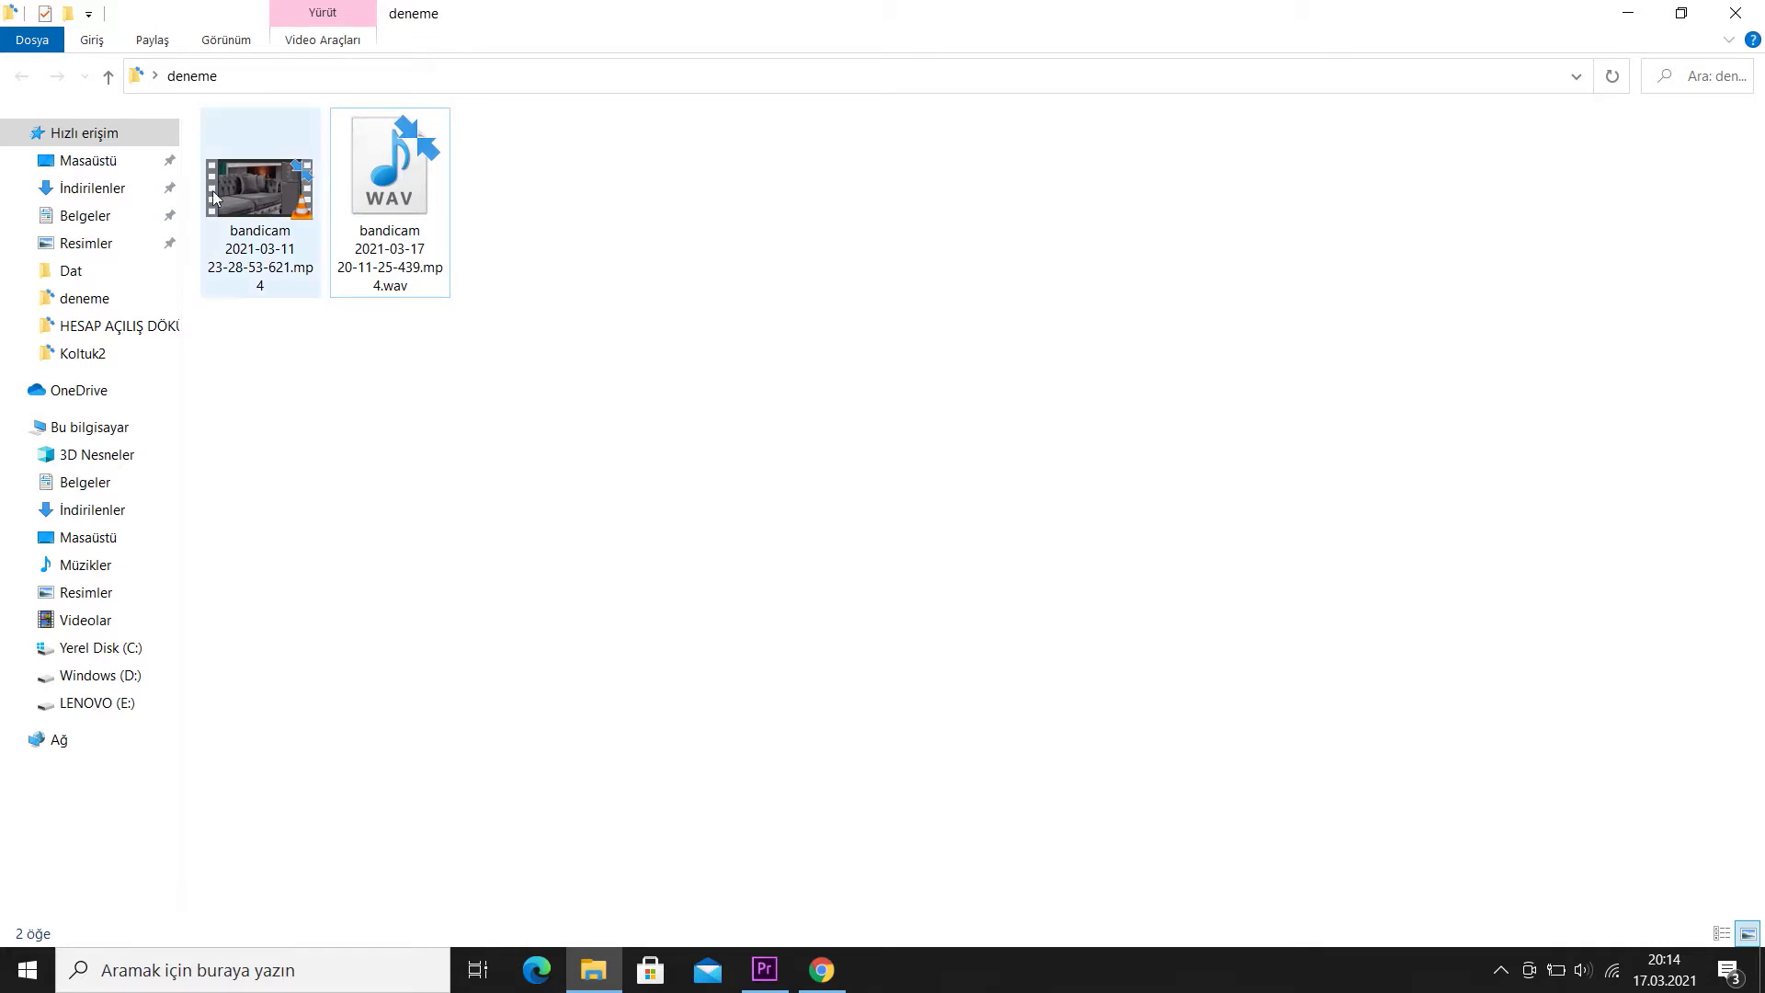
Delete the bandicam WAV audio file from the deneme folder.
click(414, 267)
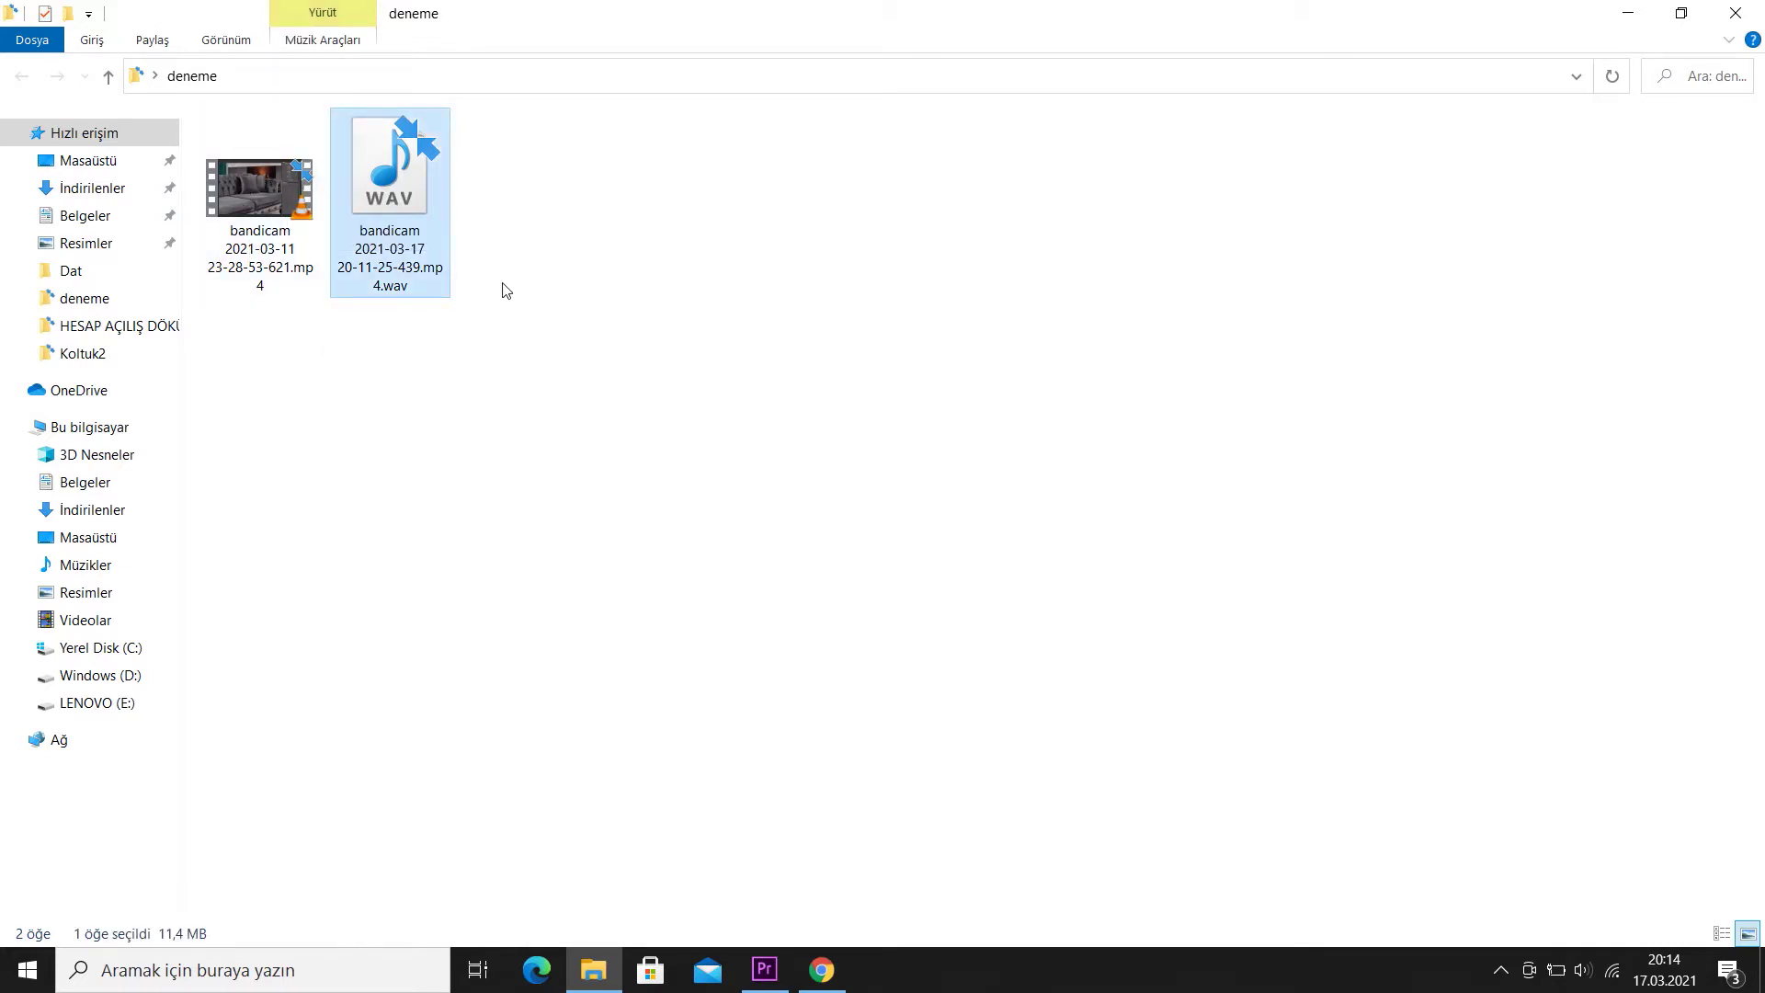
key(Delete)
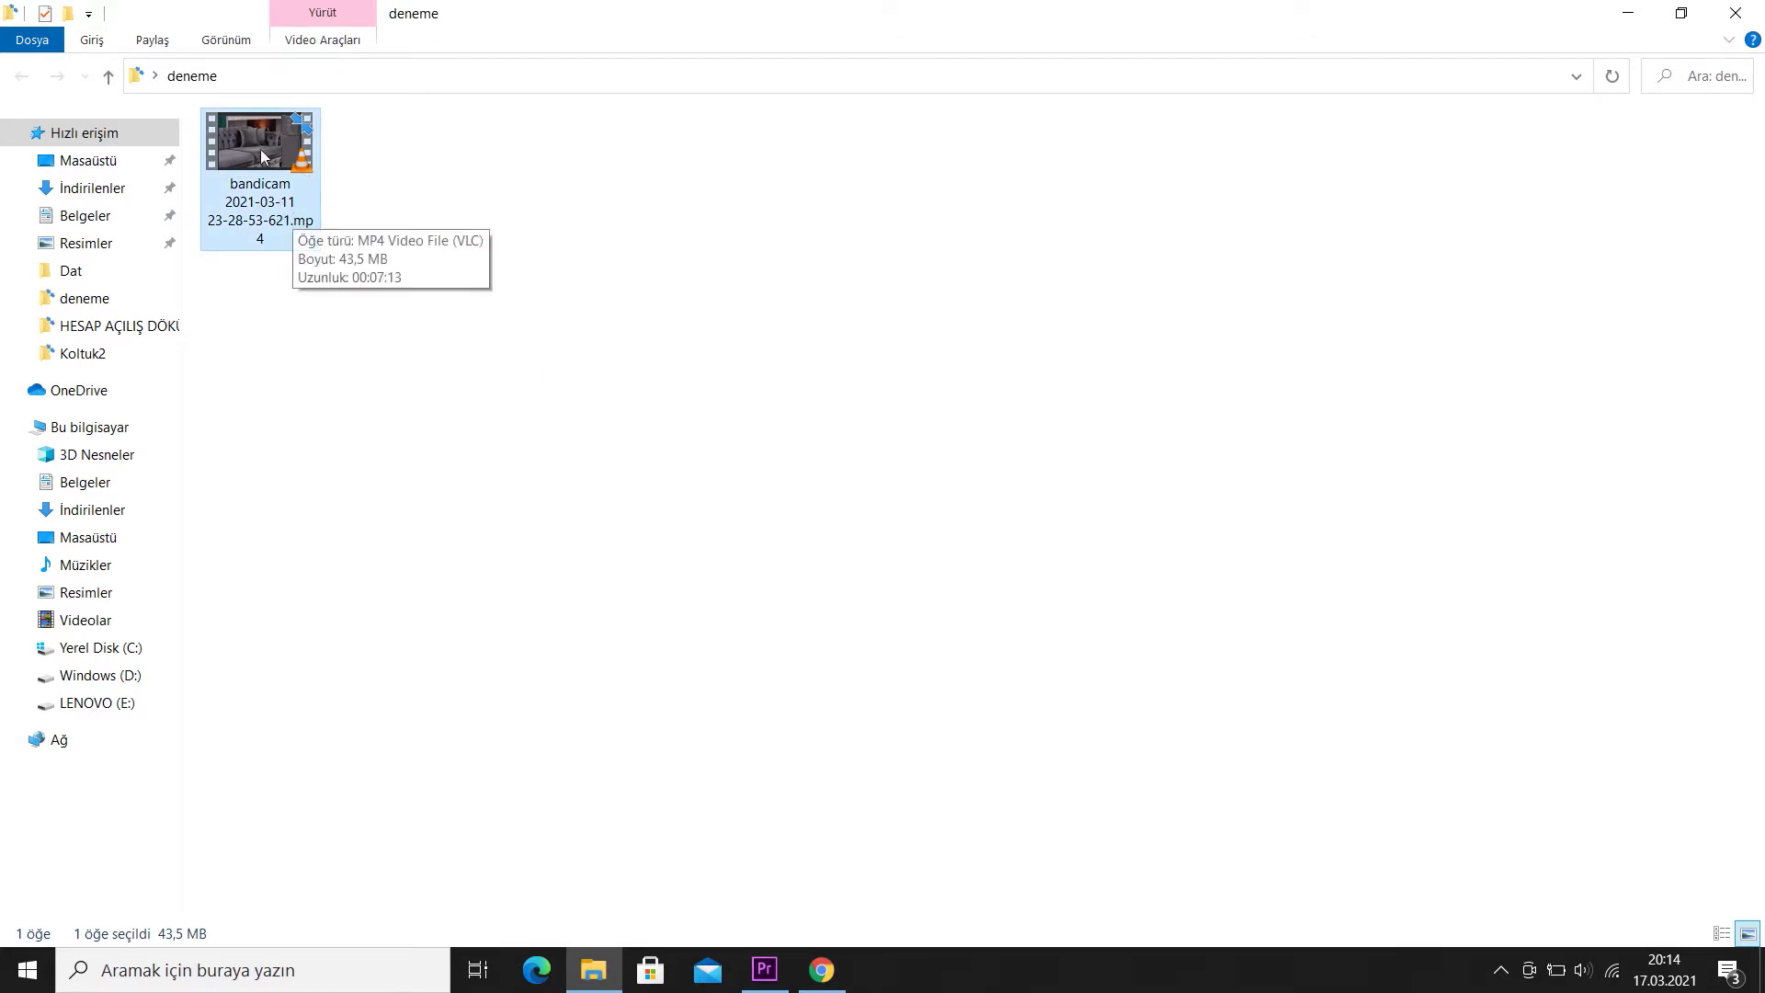
click(764, 970)
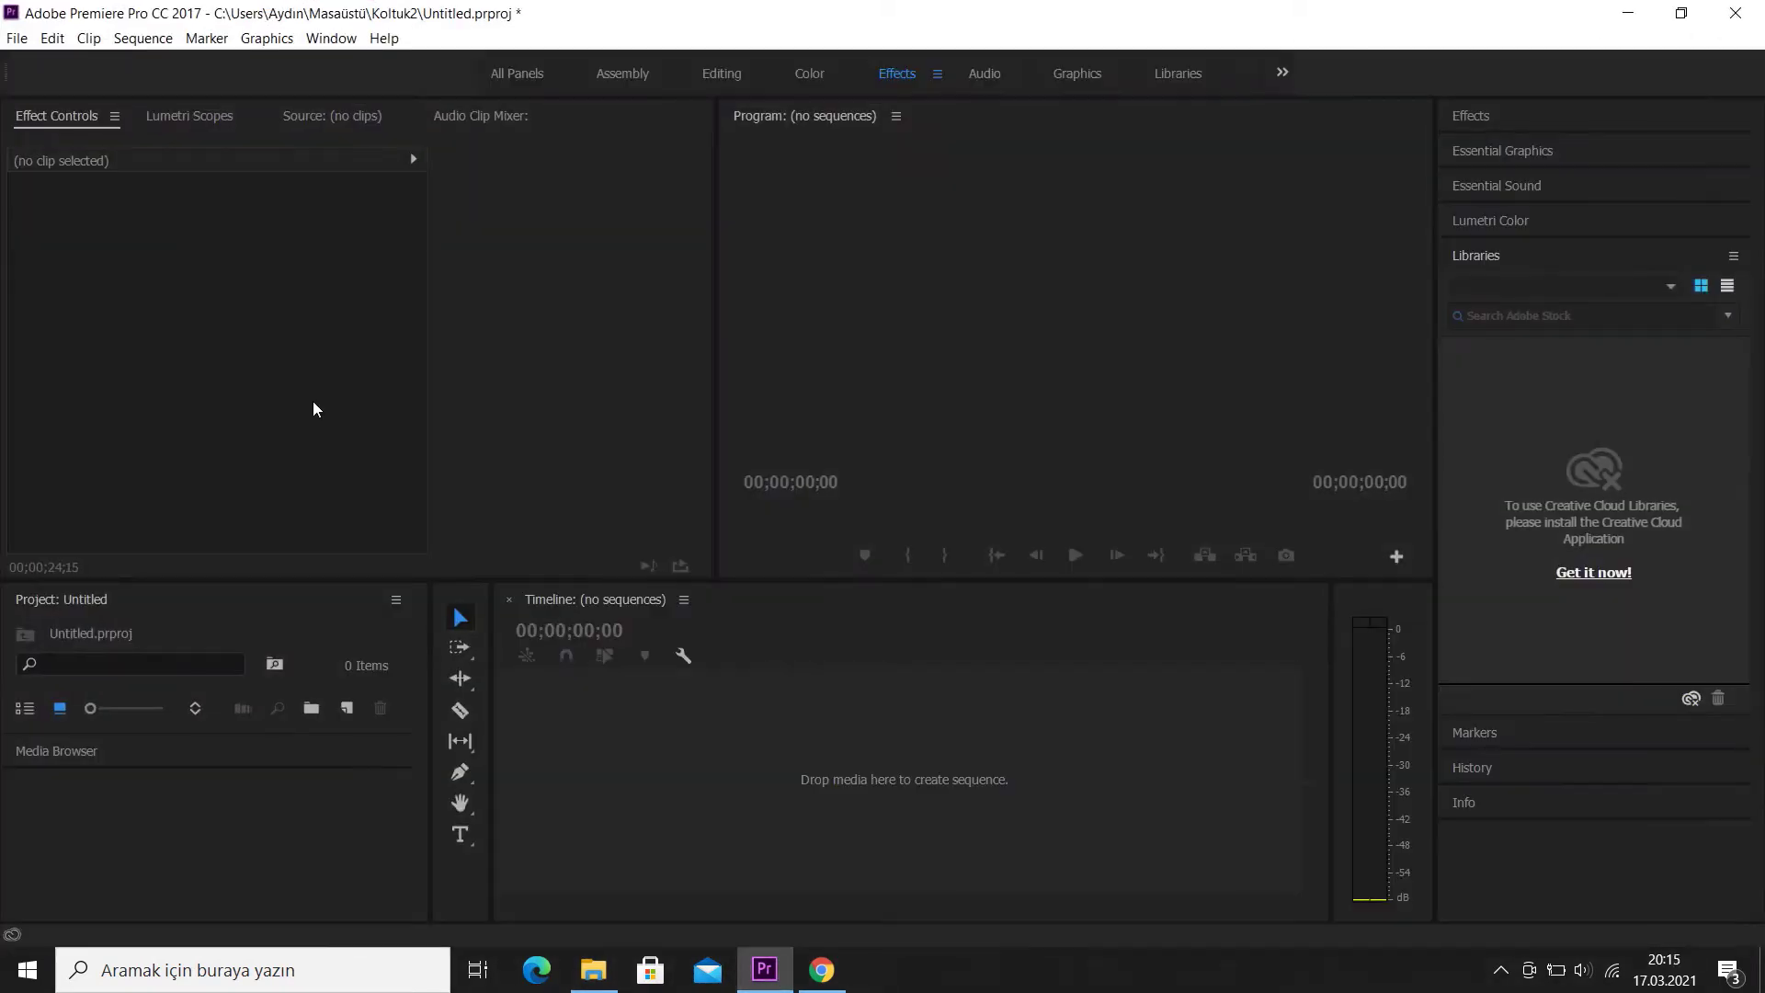
double_click(972, 13)
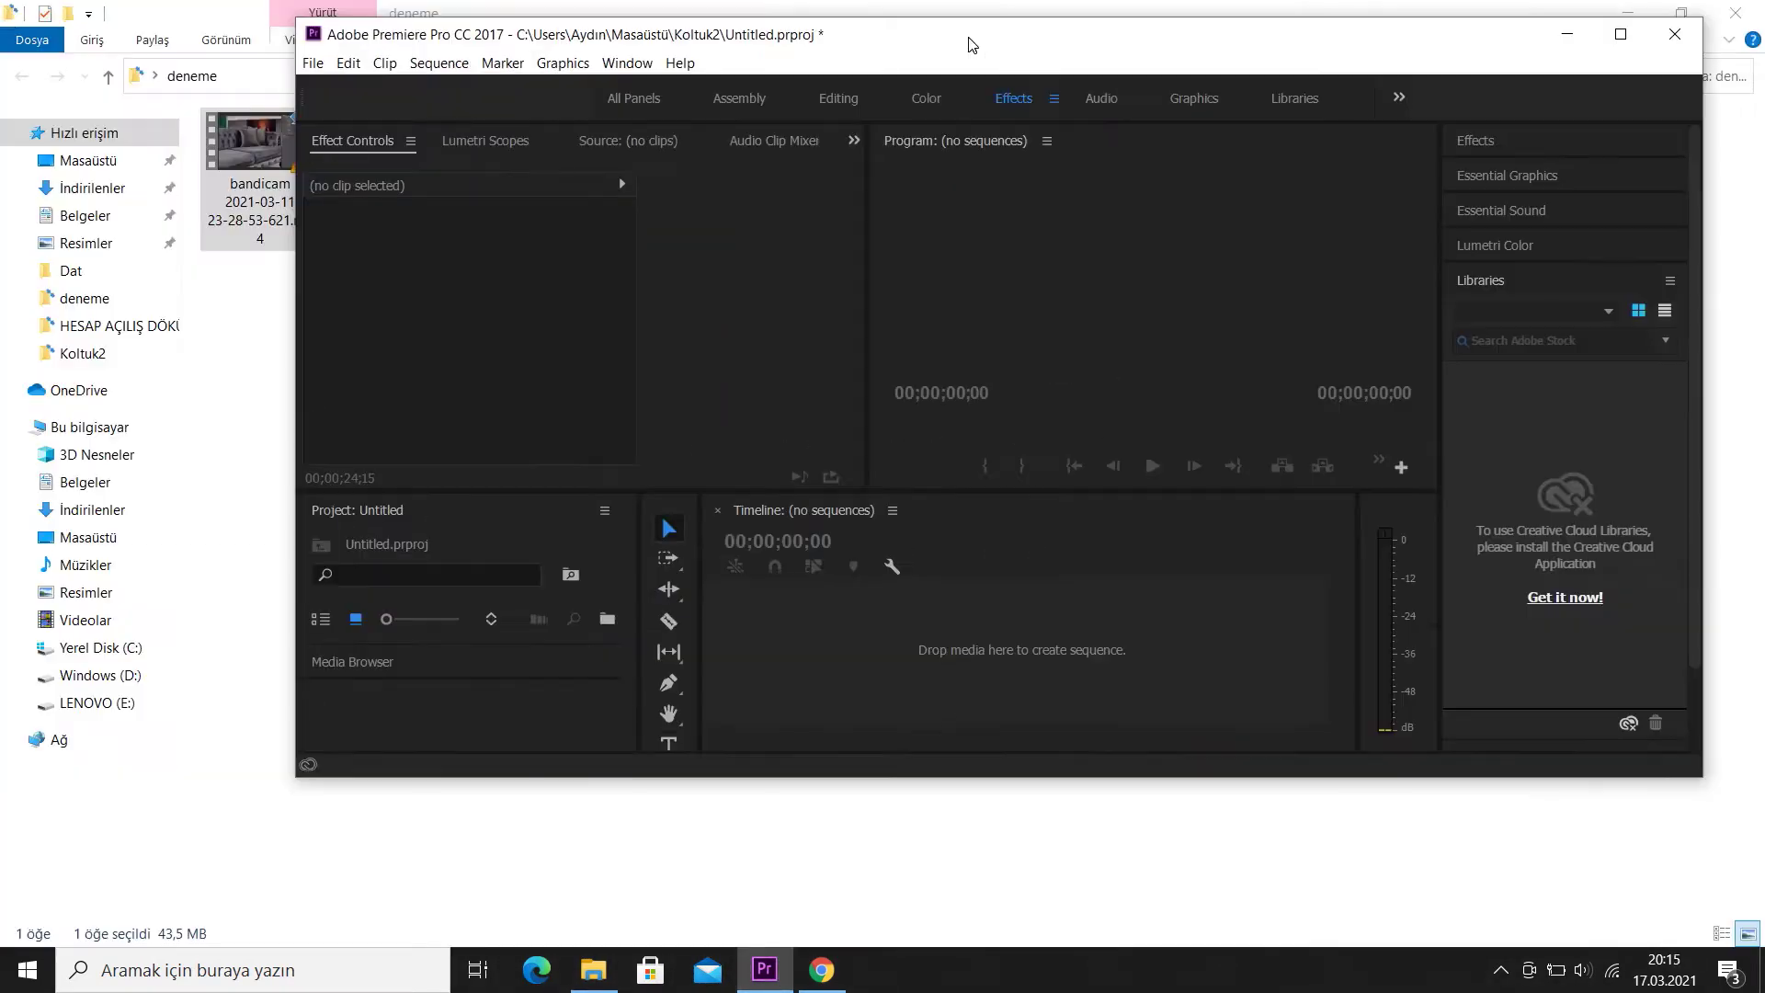
drag(288, 164, 438, 715)
drag(589, 815, 643, 809)
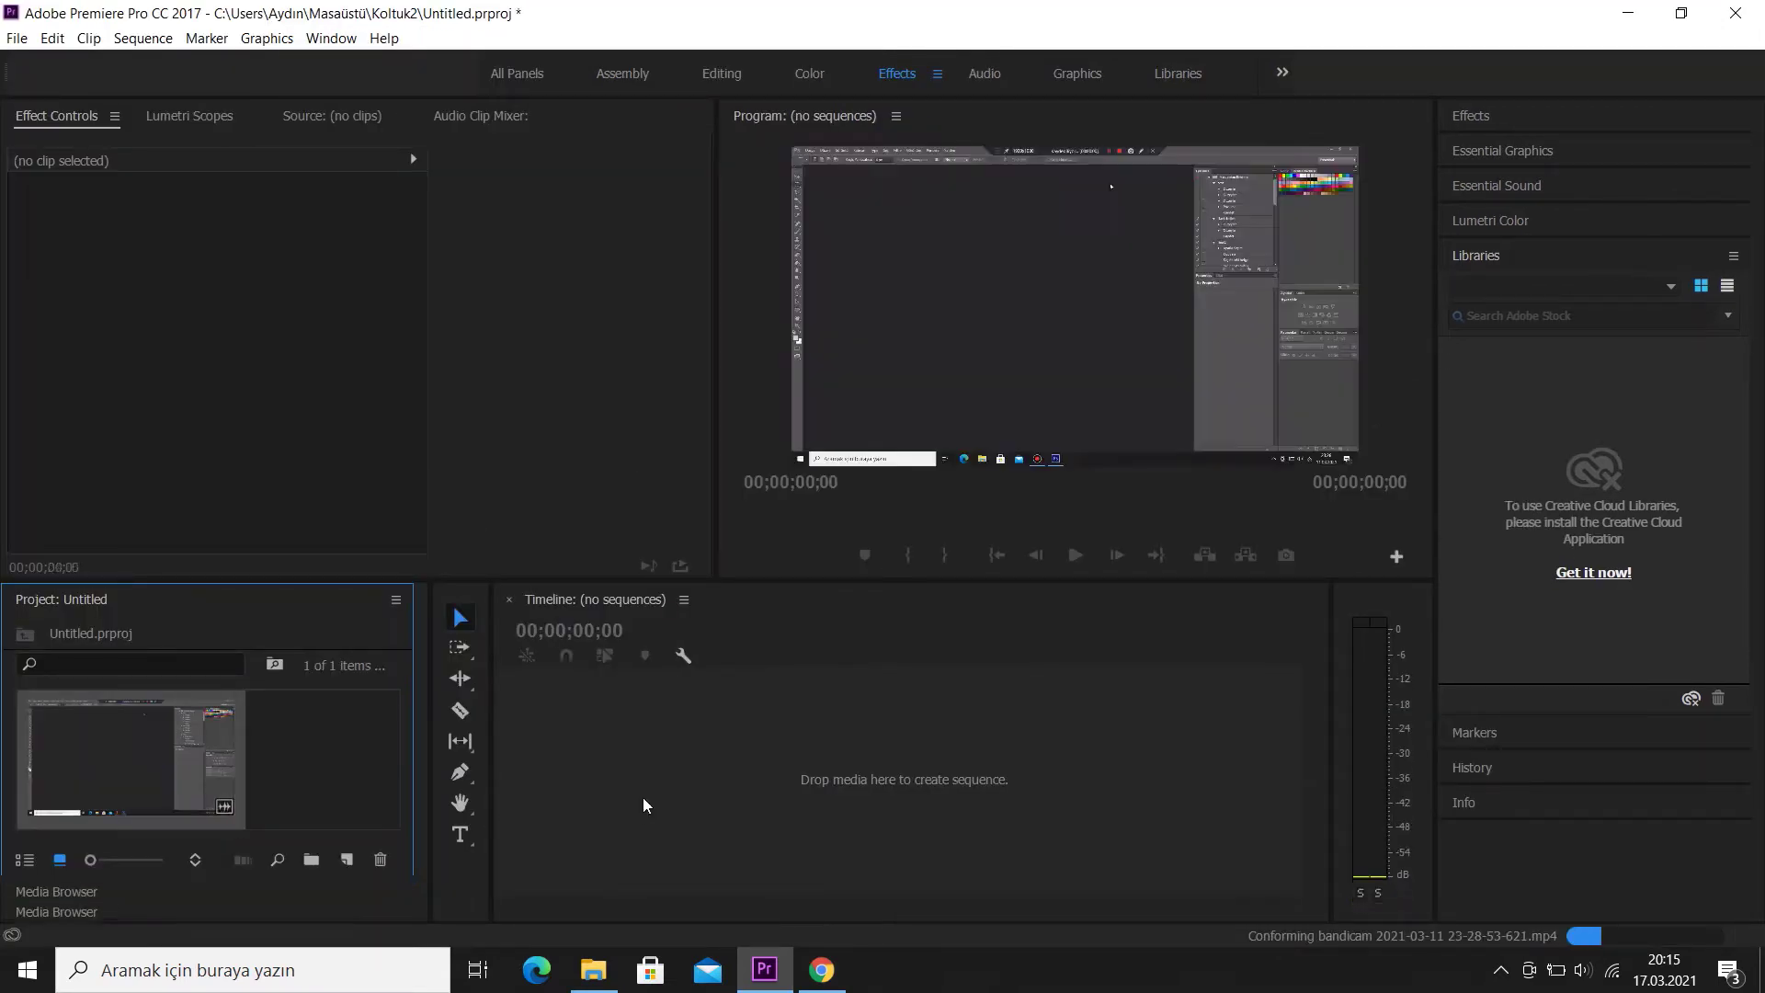
Play back the opening seconds of the MP4 sequence to check its picture and sound.
click(1075, 555)
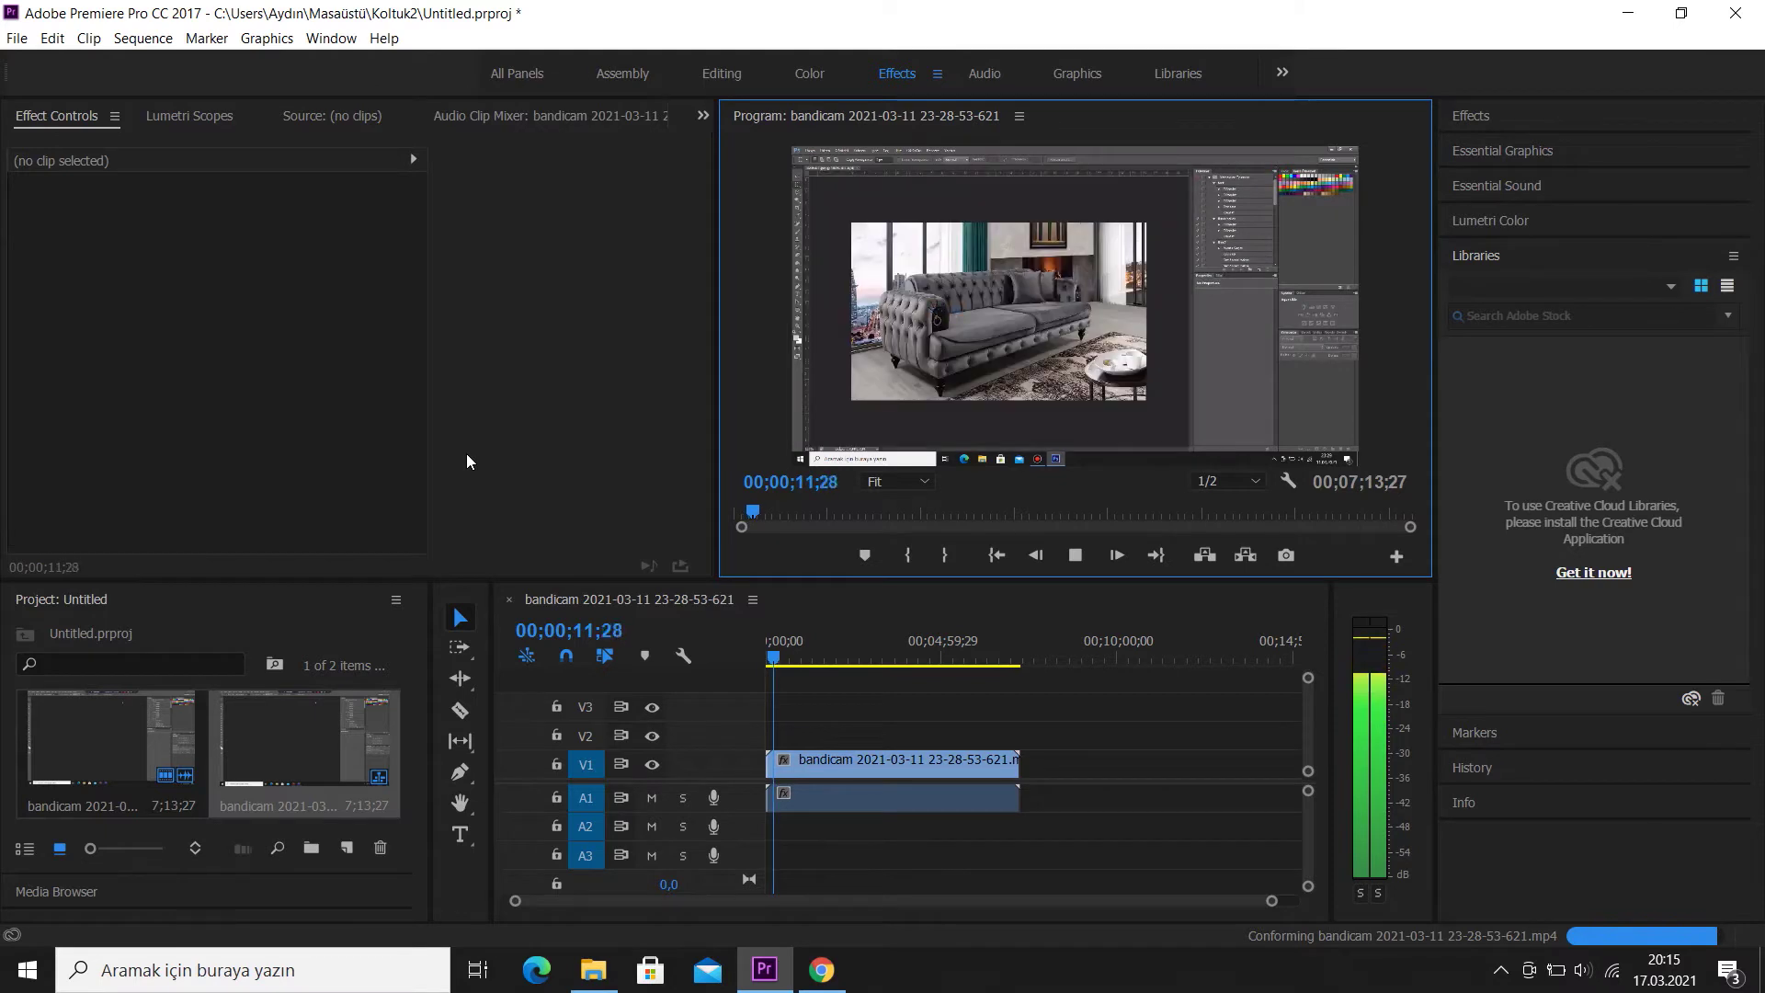
click(1076, 555)
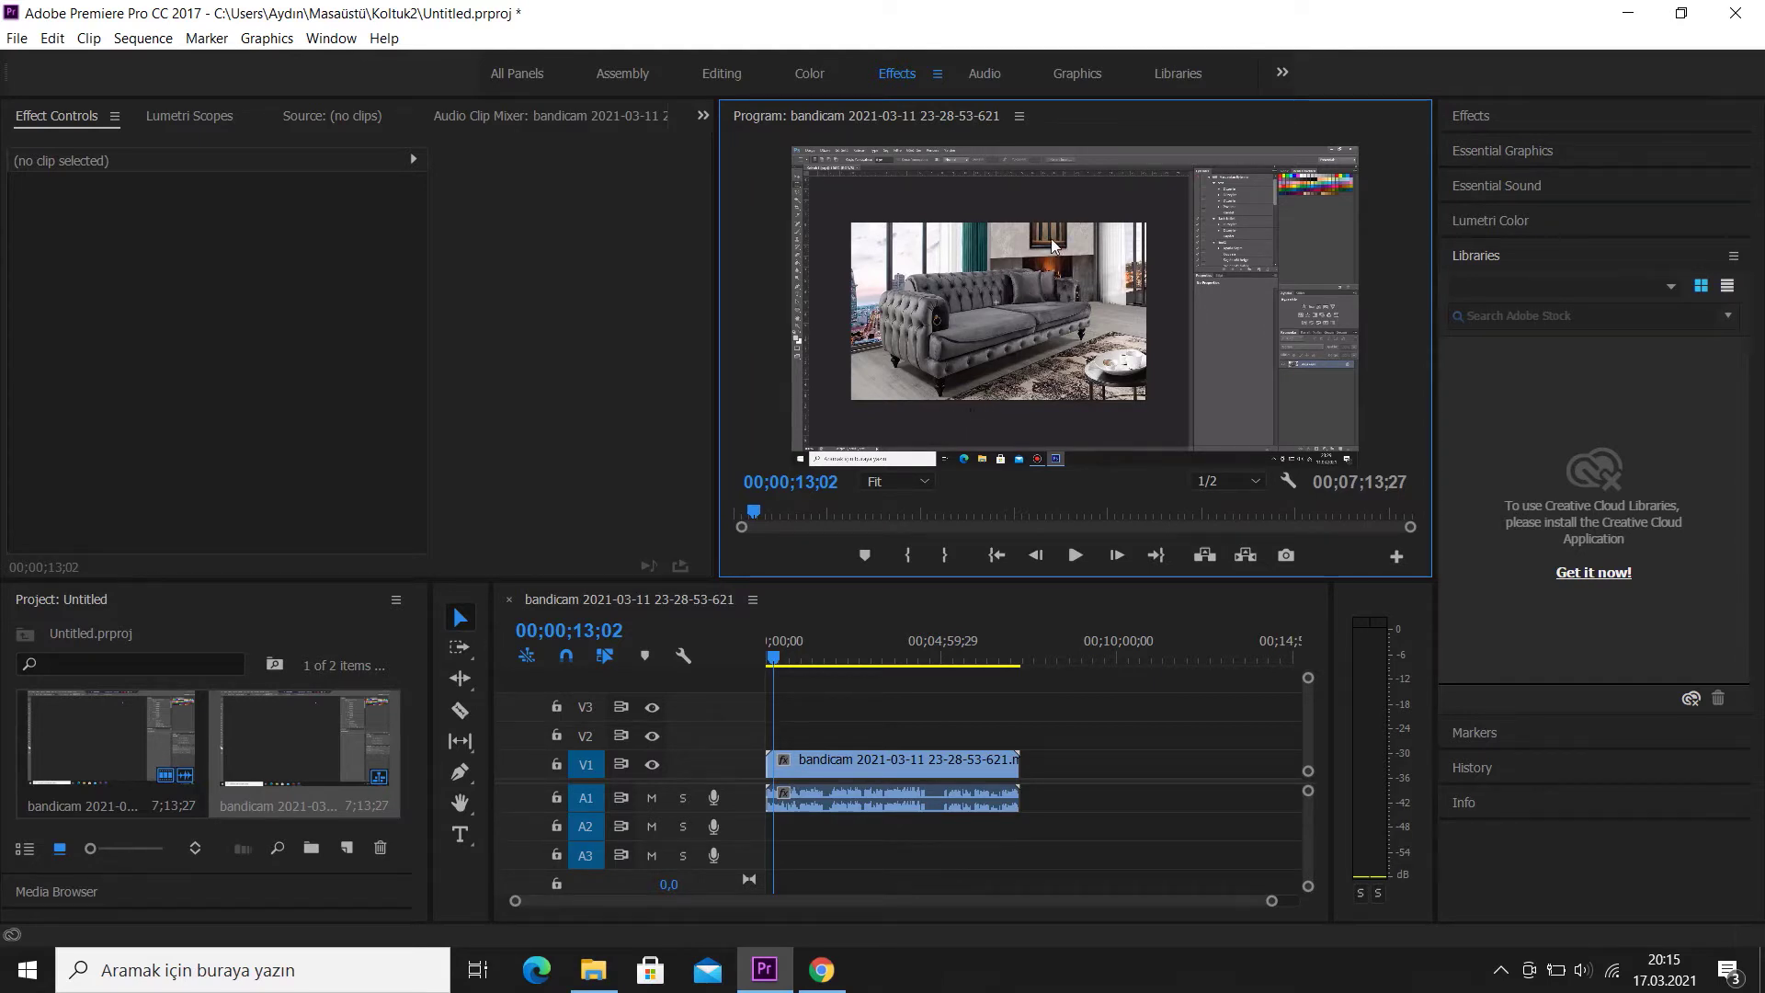
click(1077, 555)
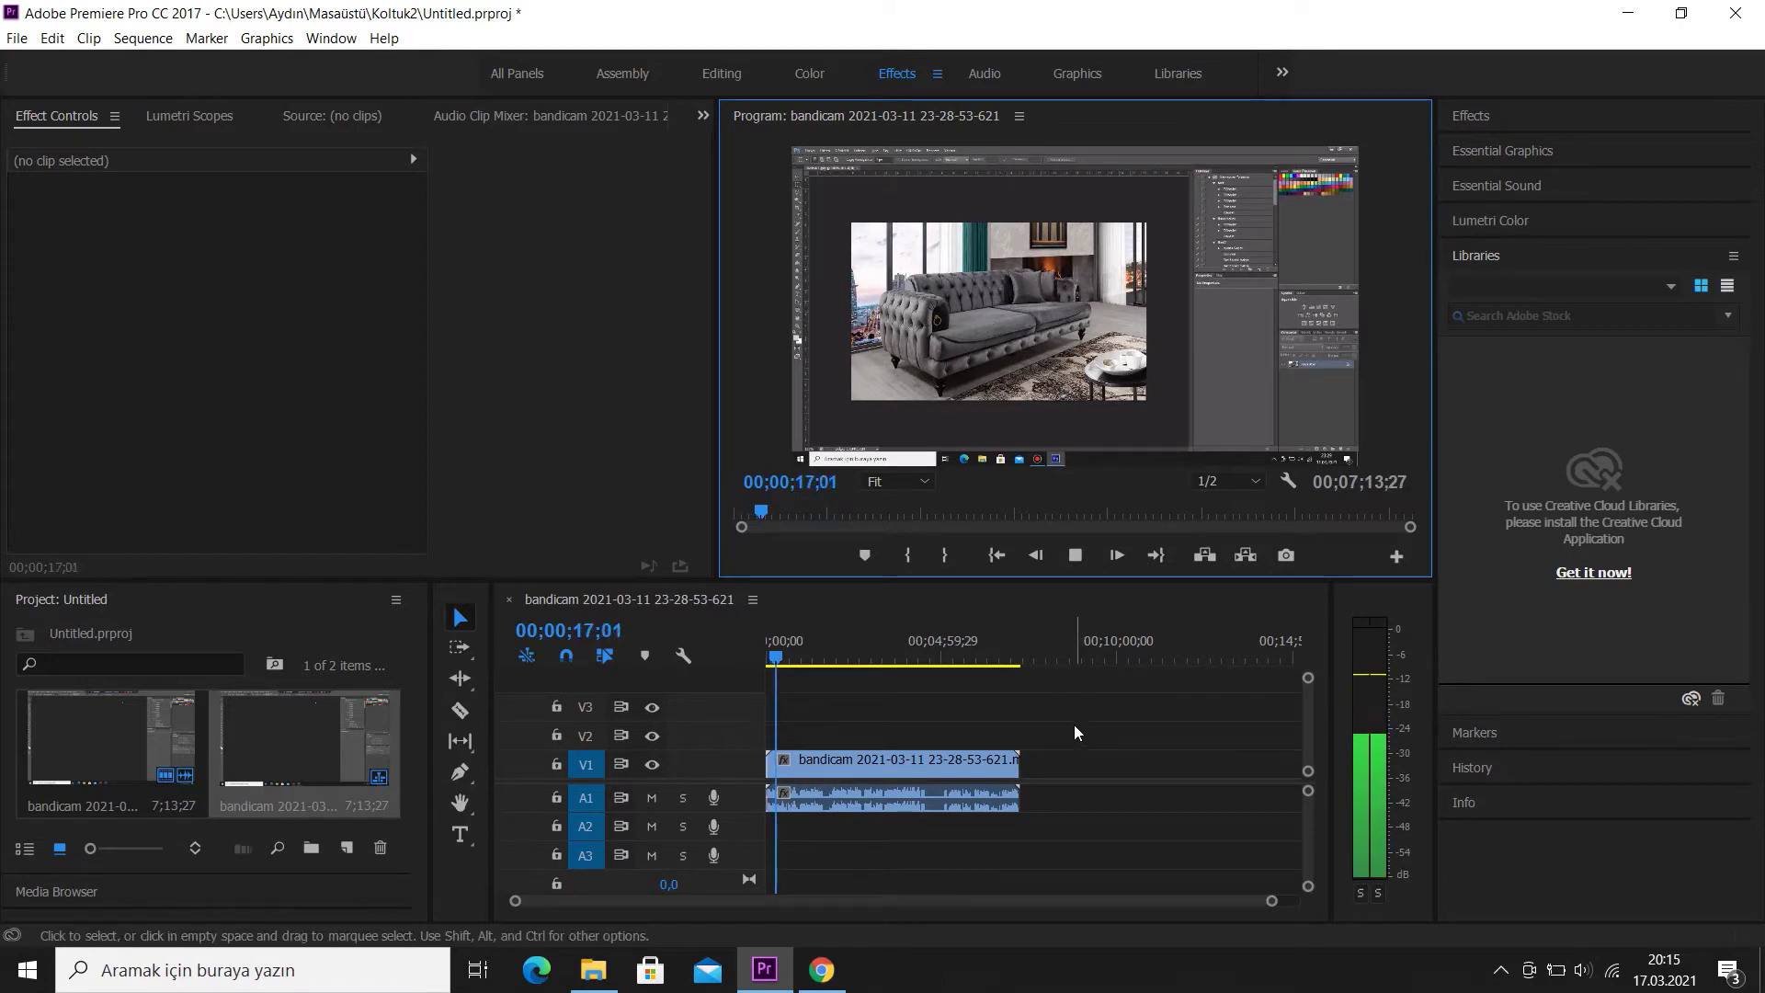
click(1075, 555)
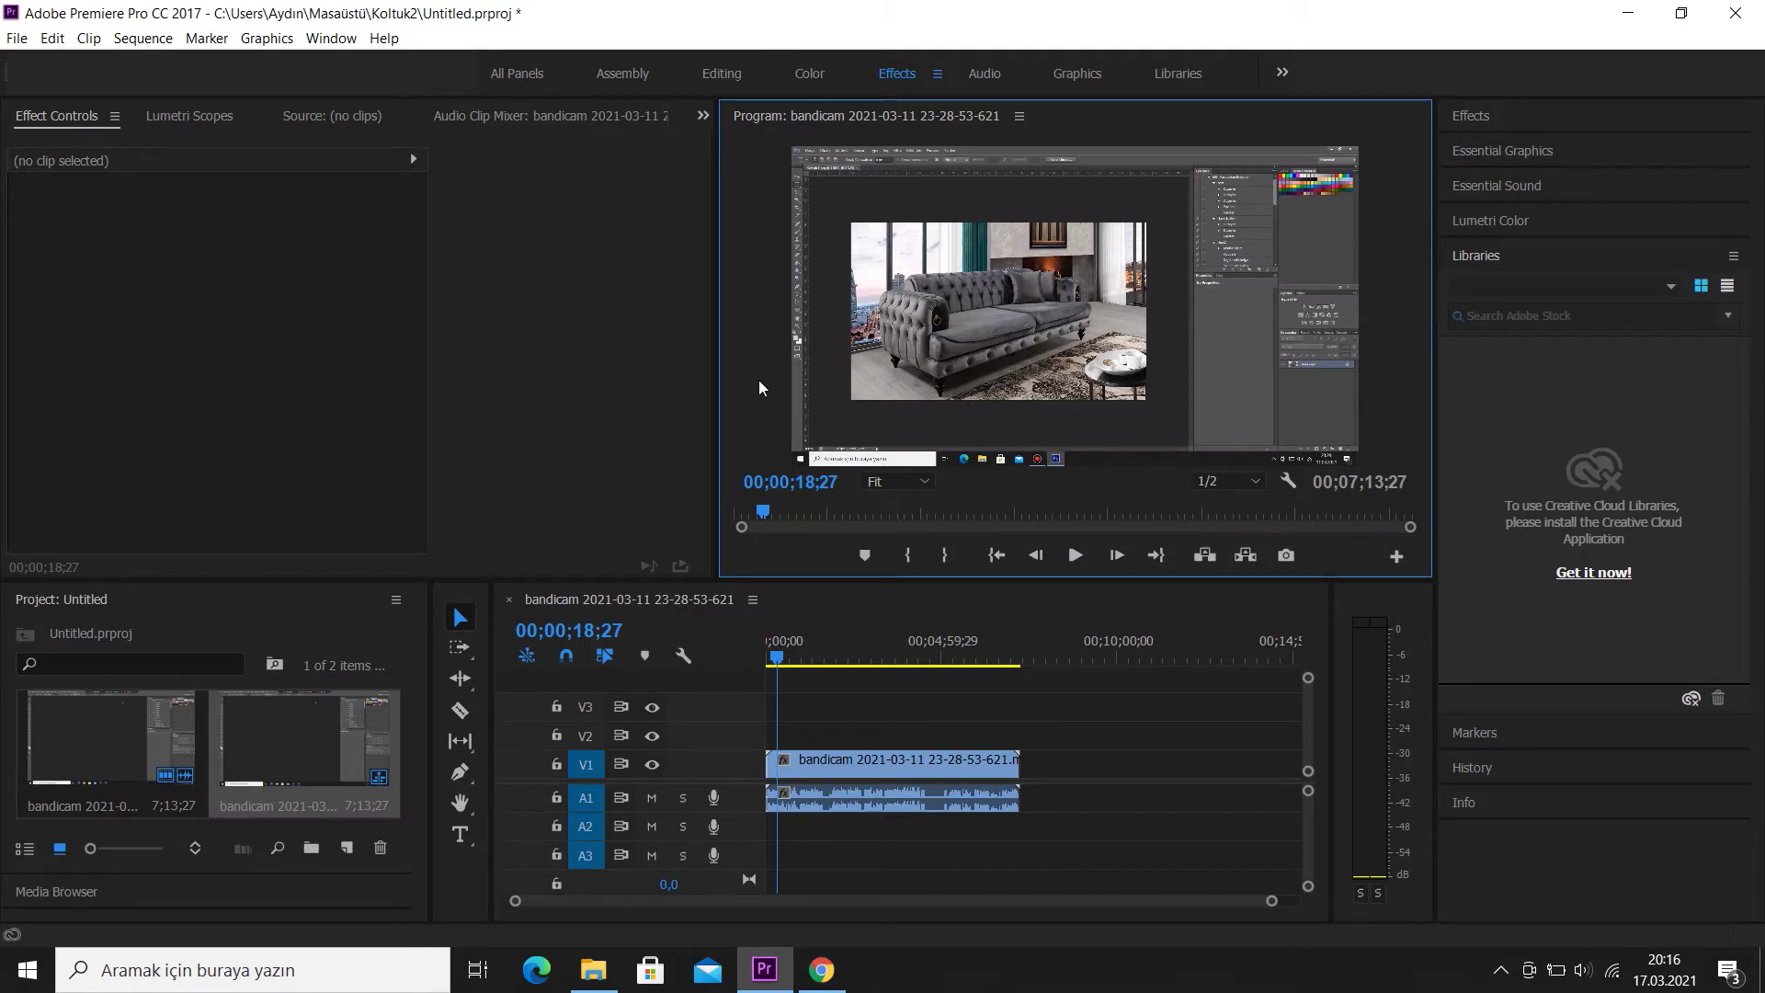
Delete the MP4 clip's sequence and its source video from the project.
click(891, 801)
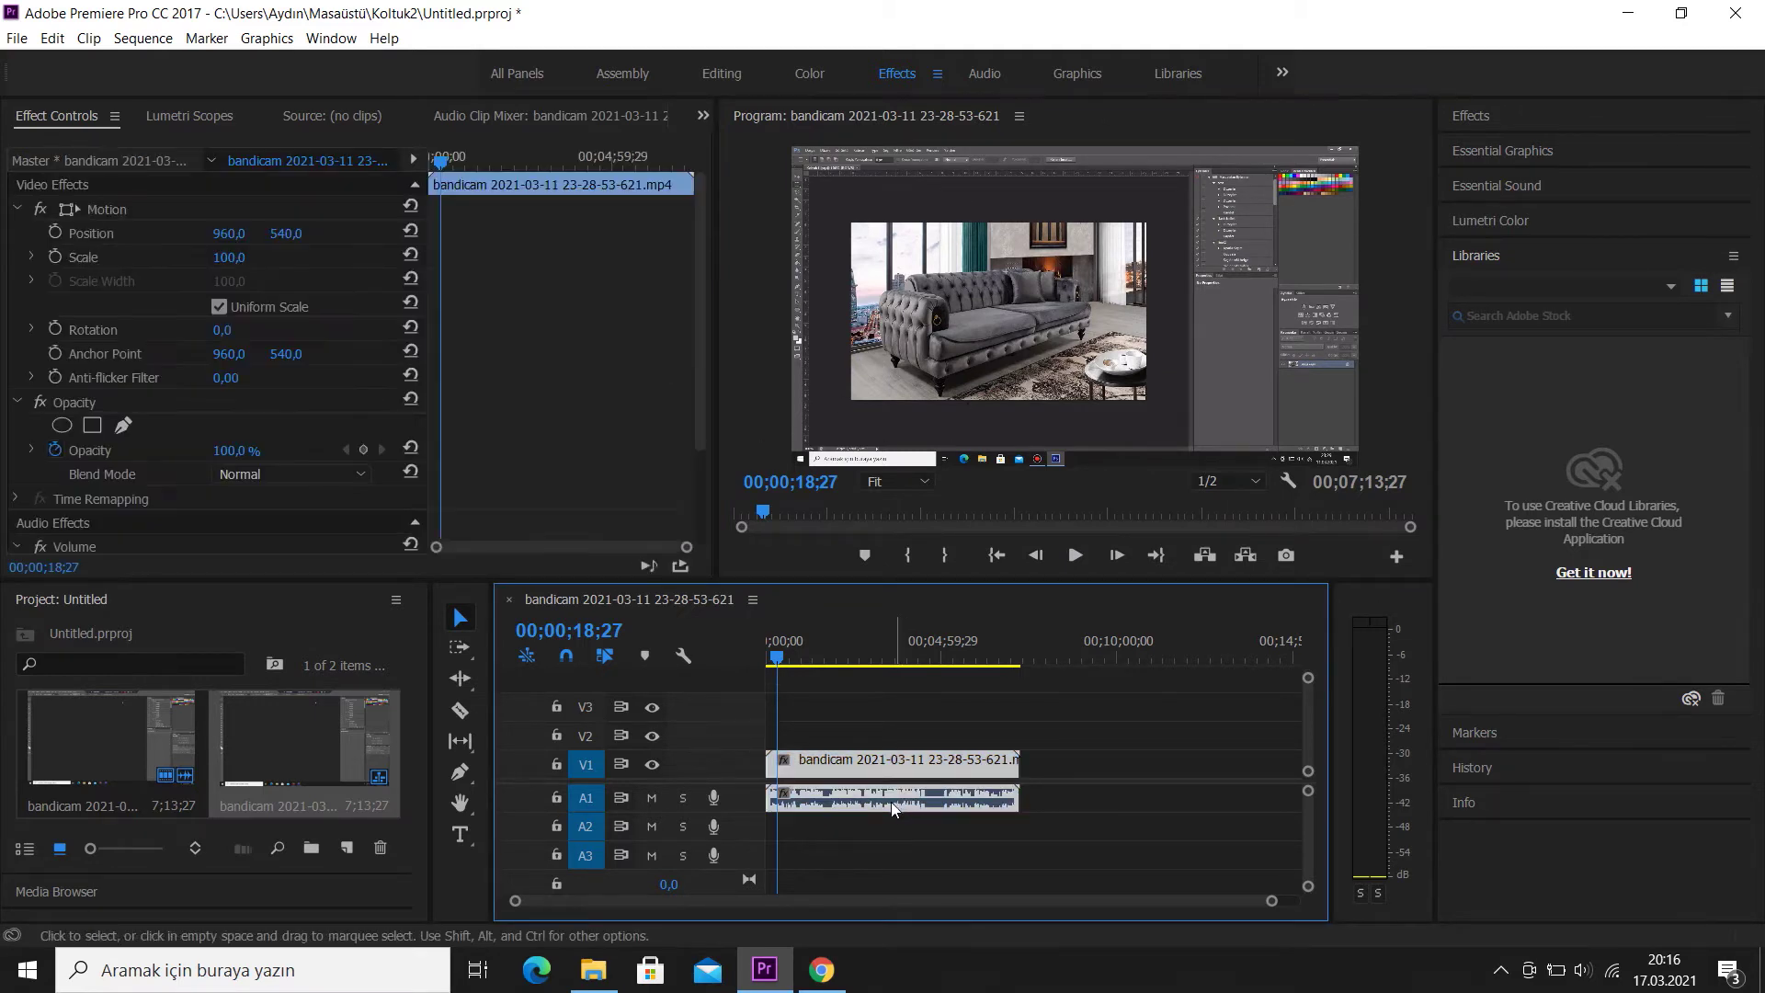
key(Delete)
key(Delete)
click(146, 737)
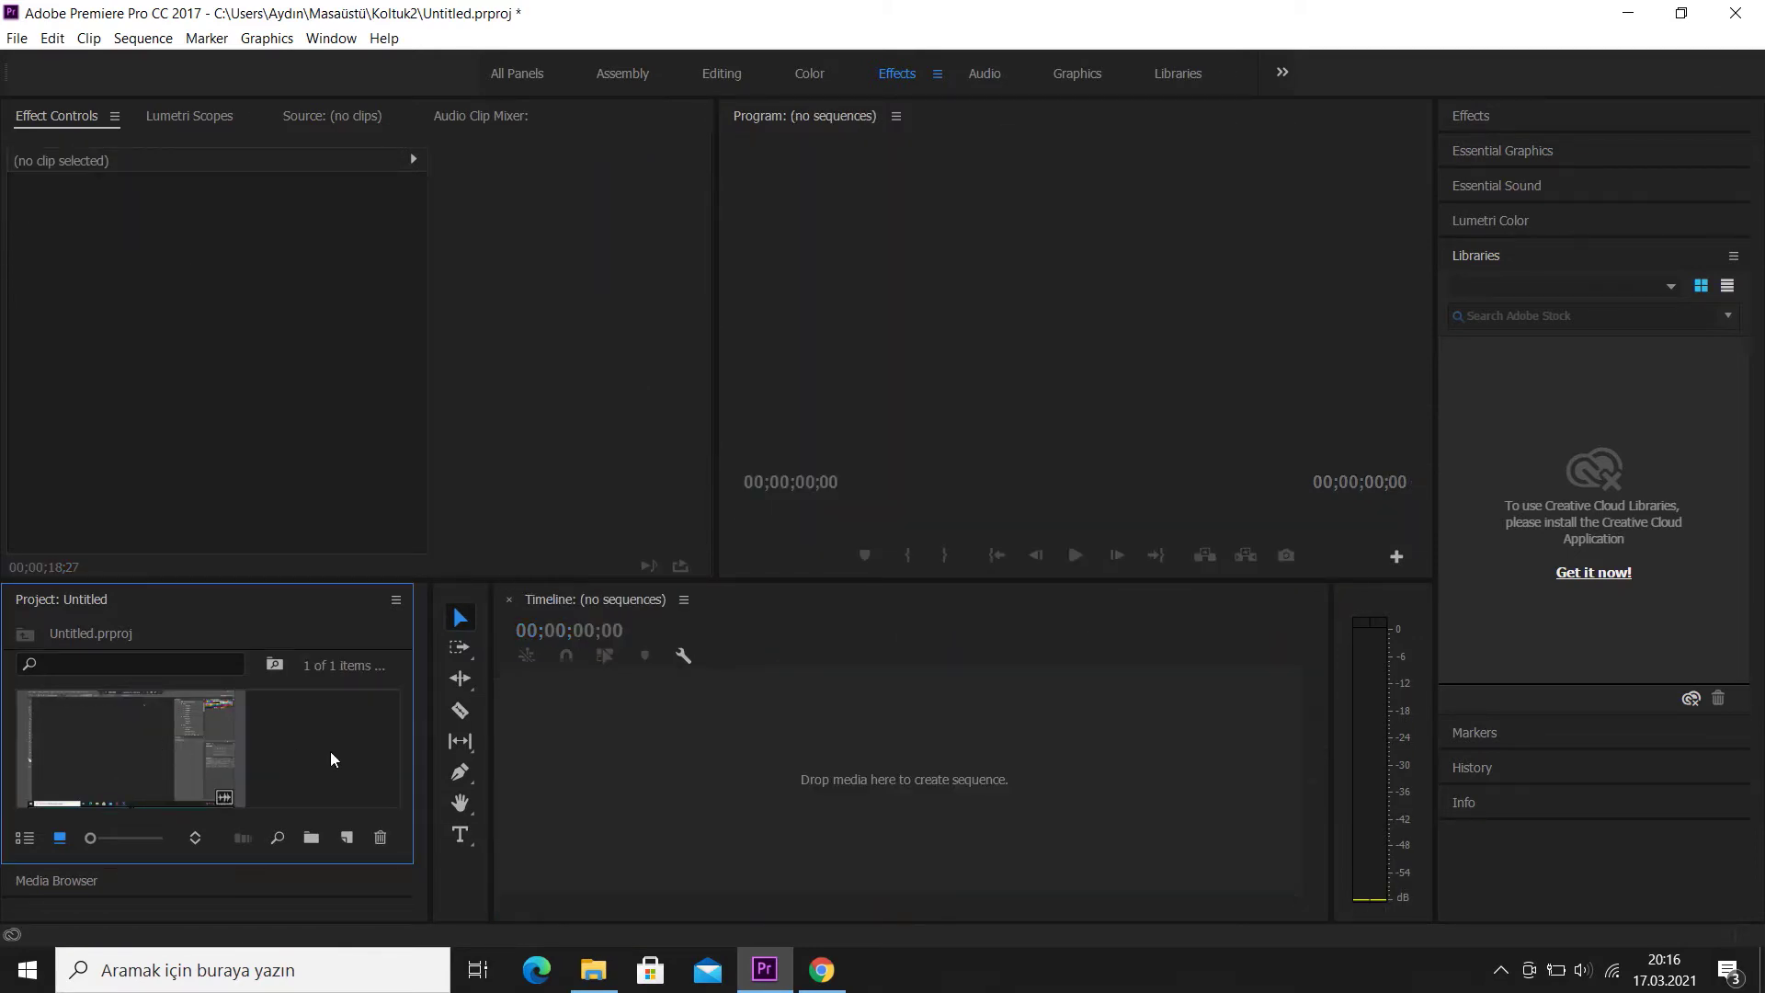
key(Delete)
Return to the deneme folder and view which apps can open the MP4 file.
click(763, 969)
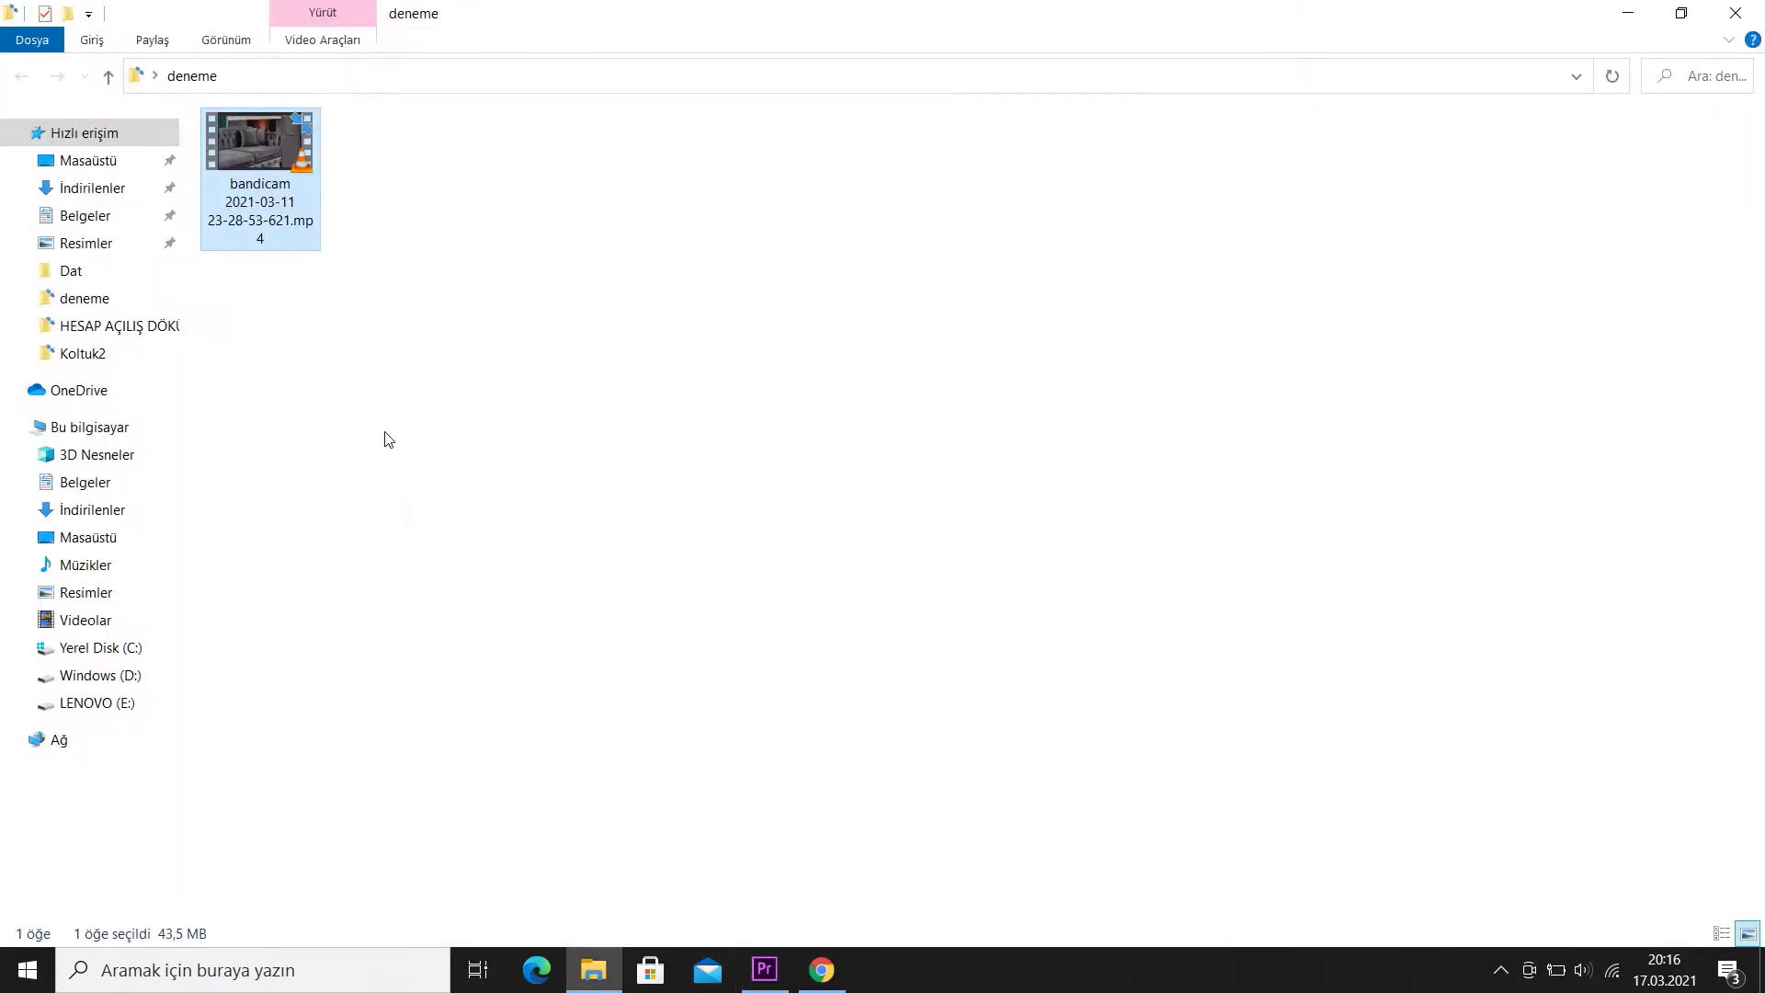
right_click(286, 213)
mouse_move(460, 462)
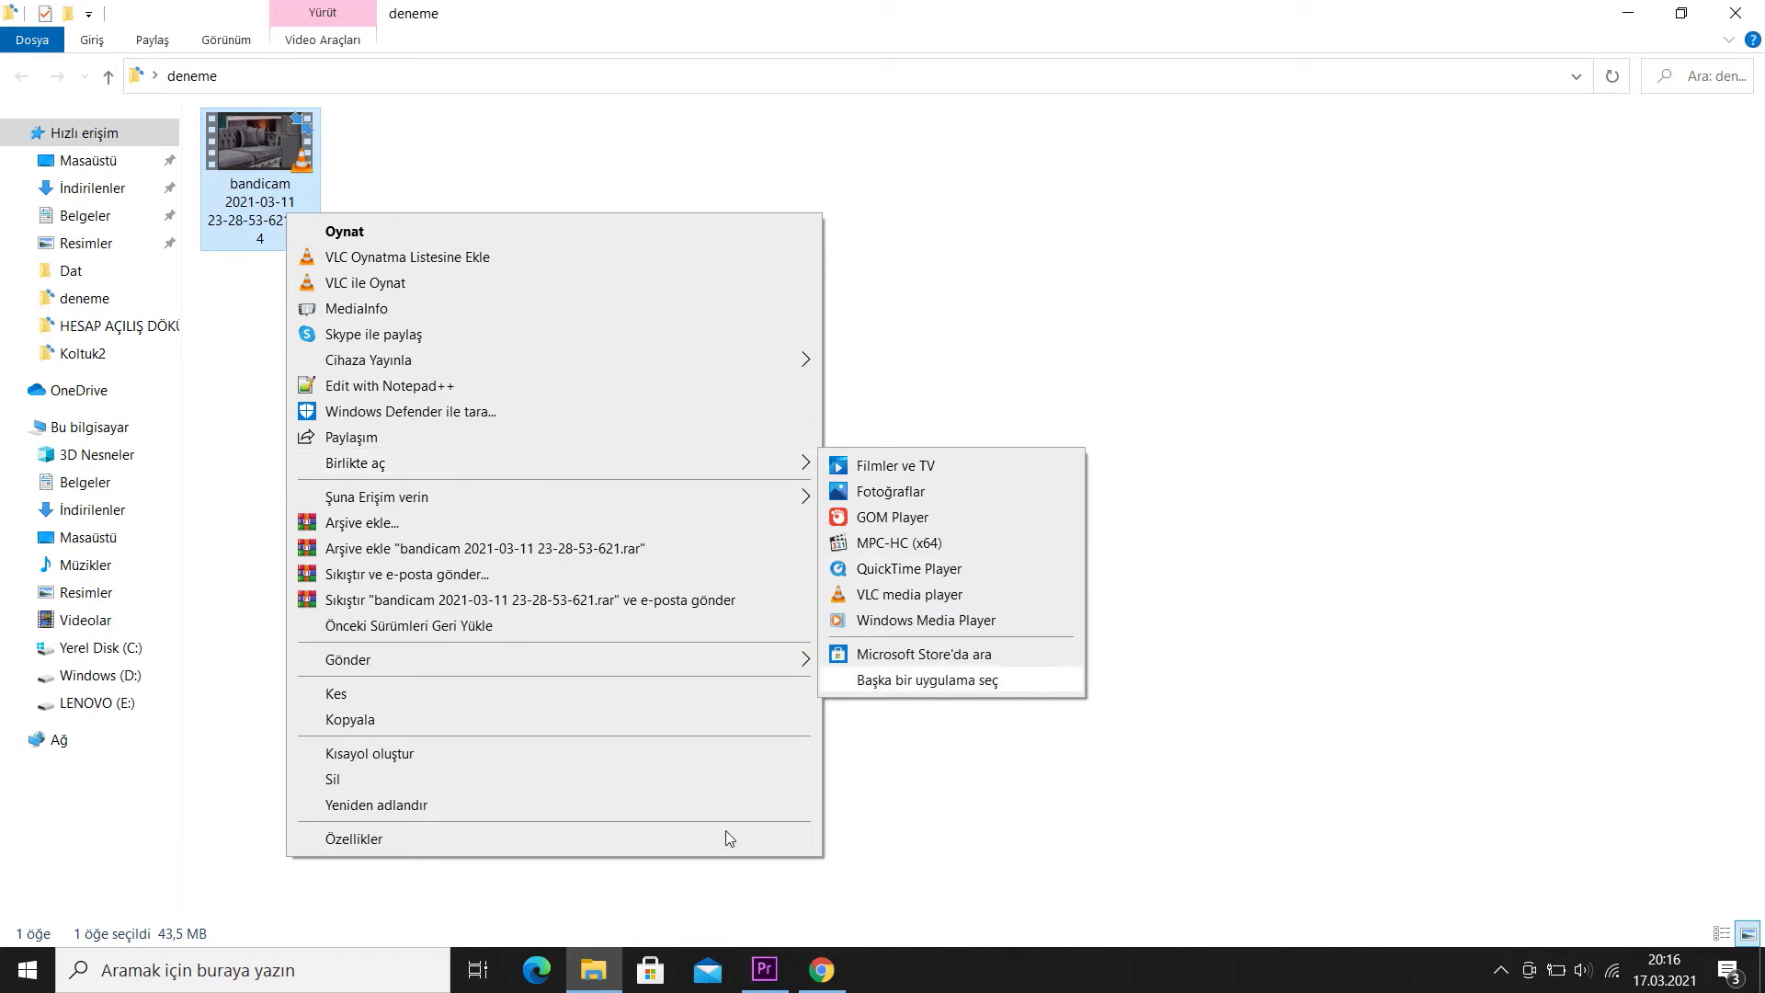
click(947, 898)
Switch to Chrome and go to apple.com.tr.
click(822, 970)
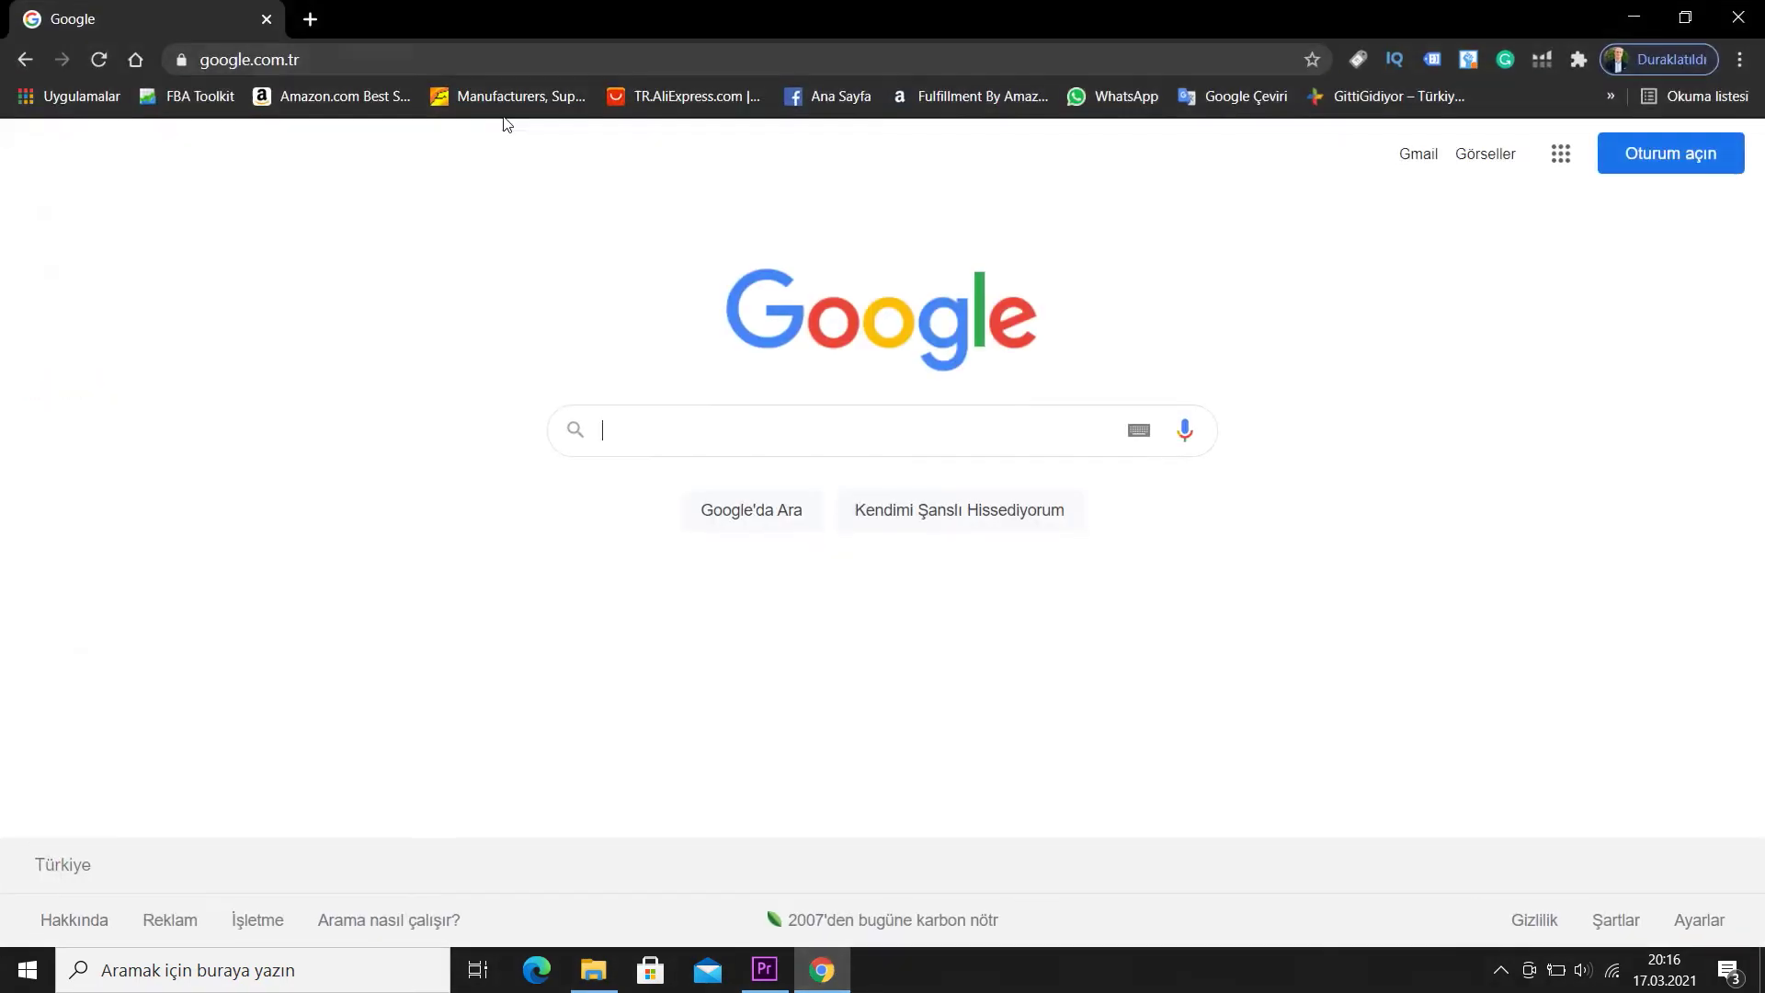
click(313, 60)
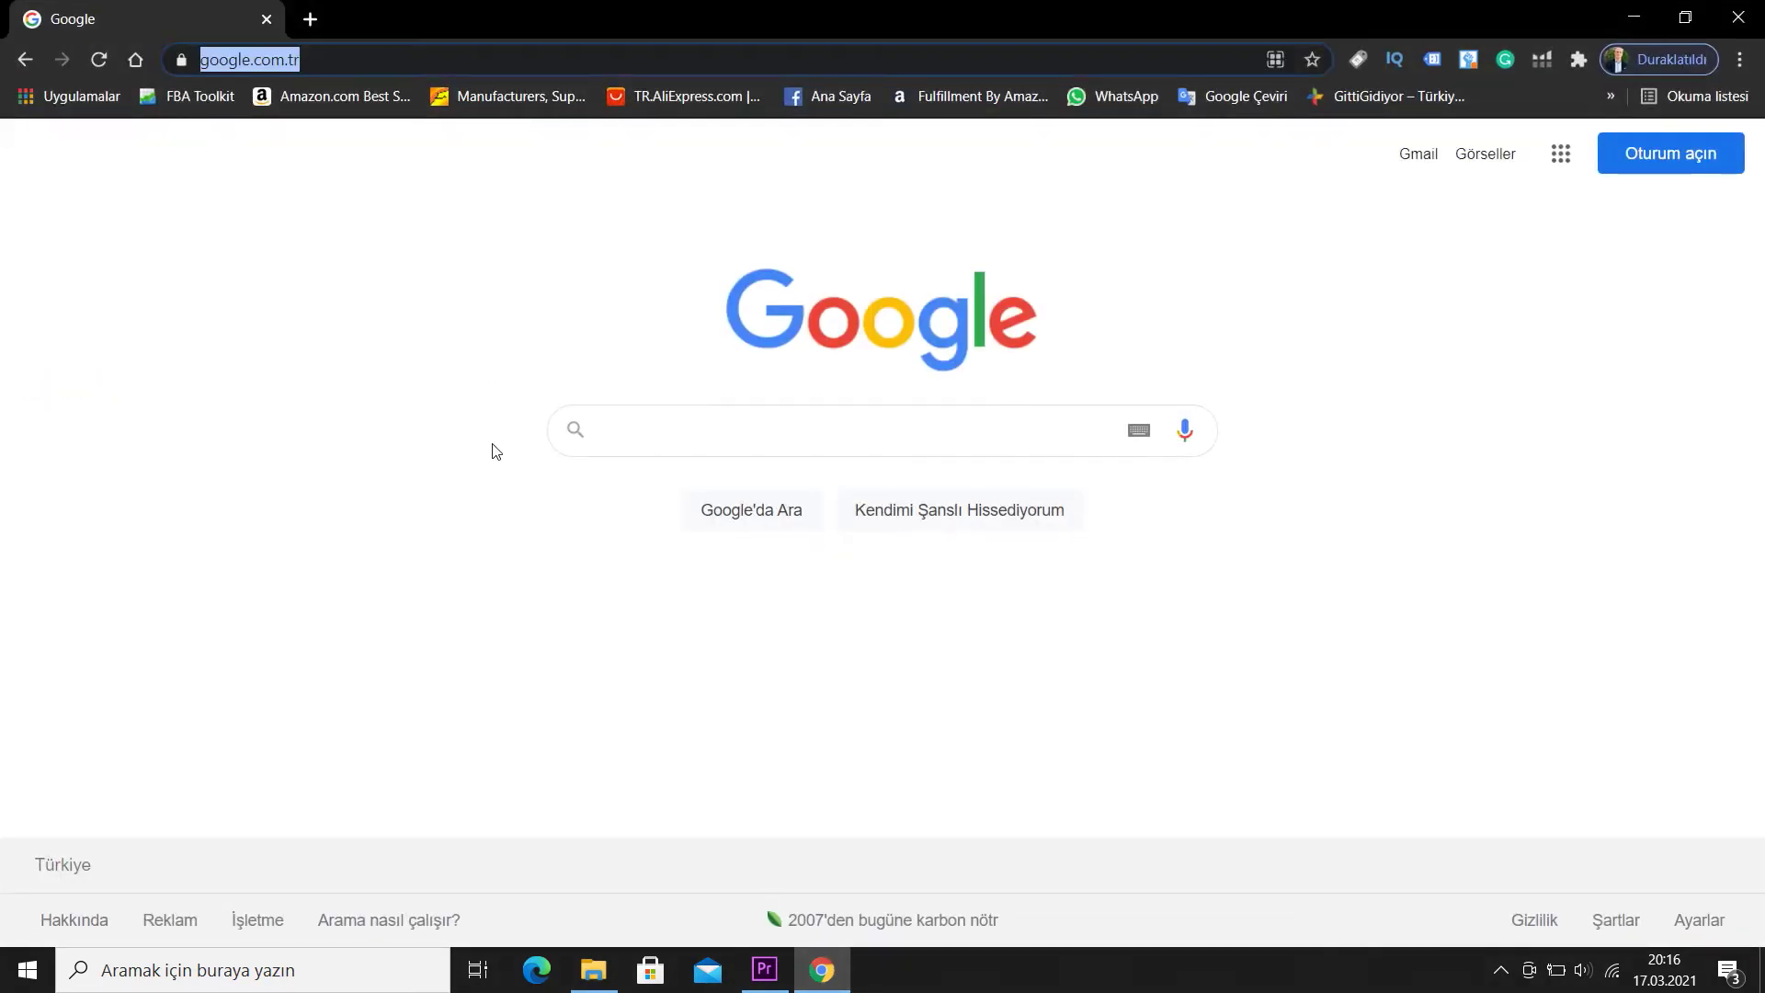
text(apple.com.t)
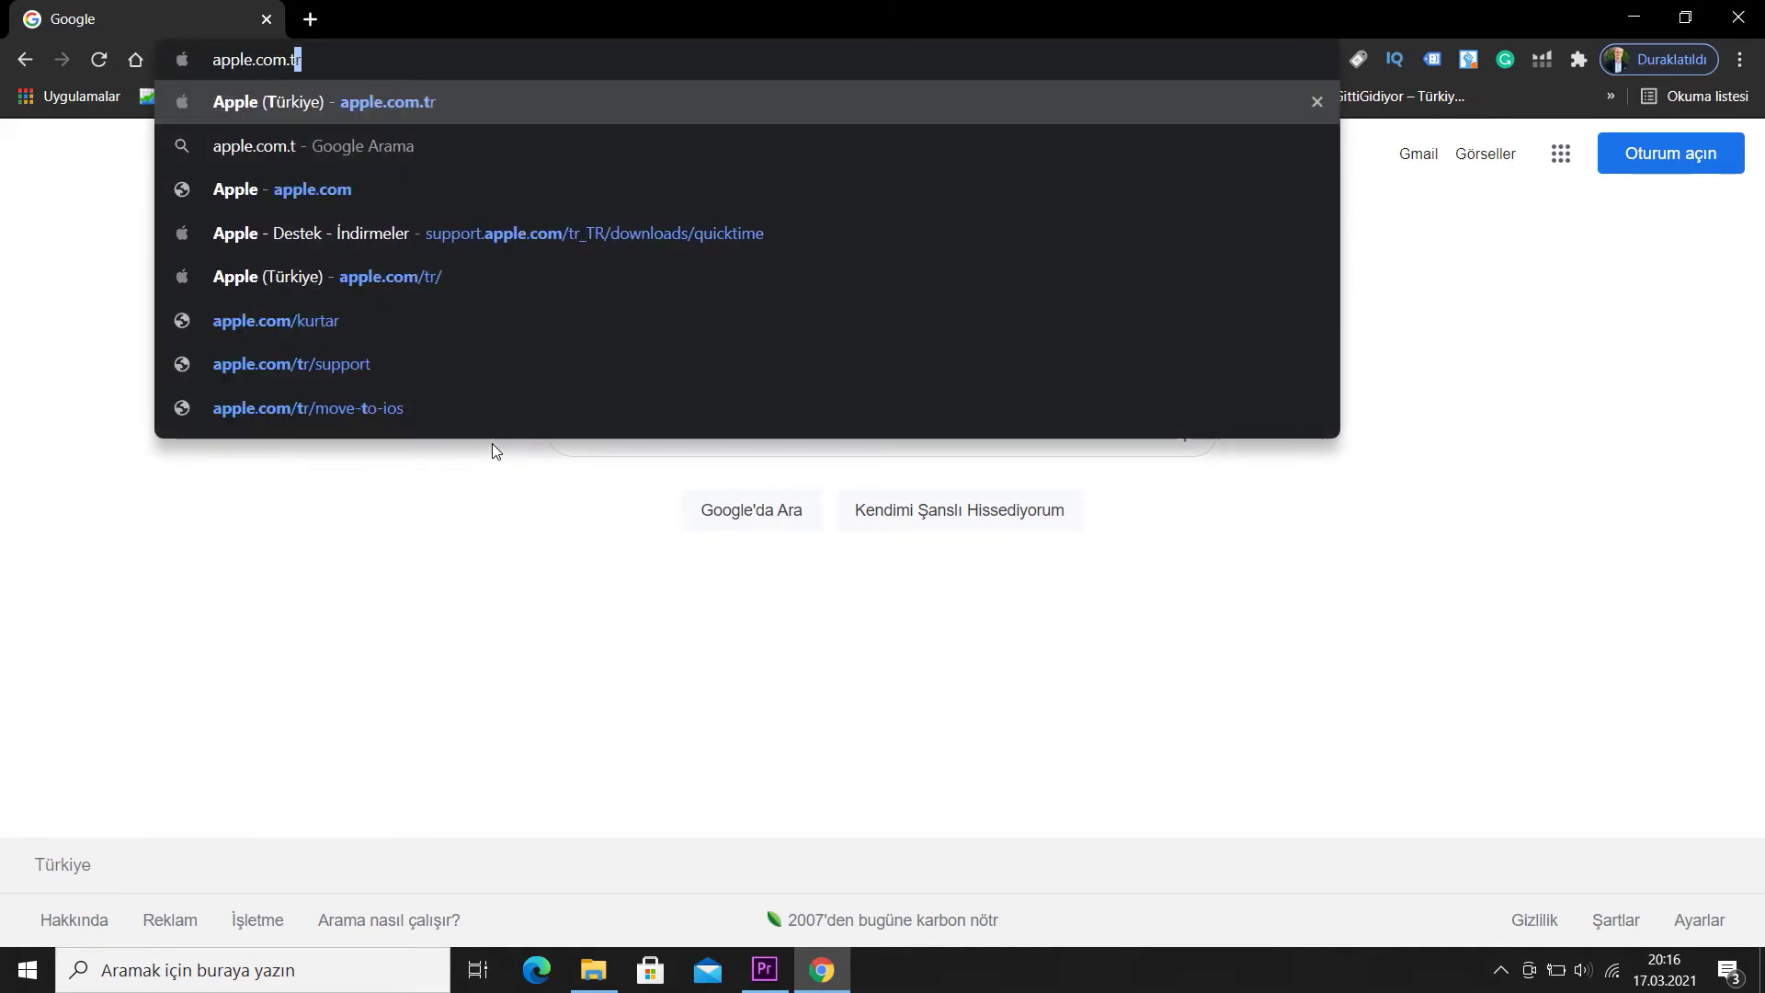
key(Return)
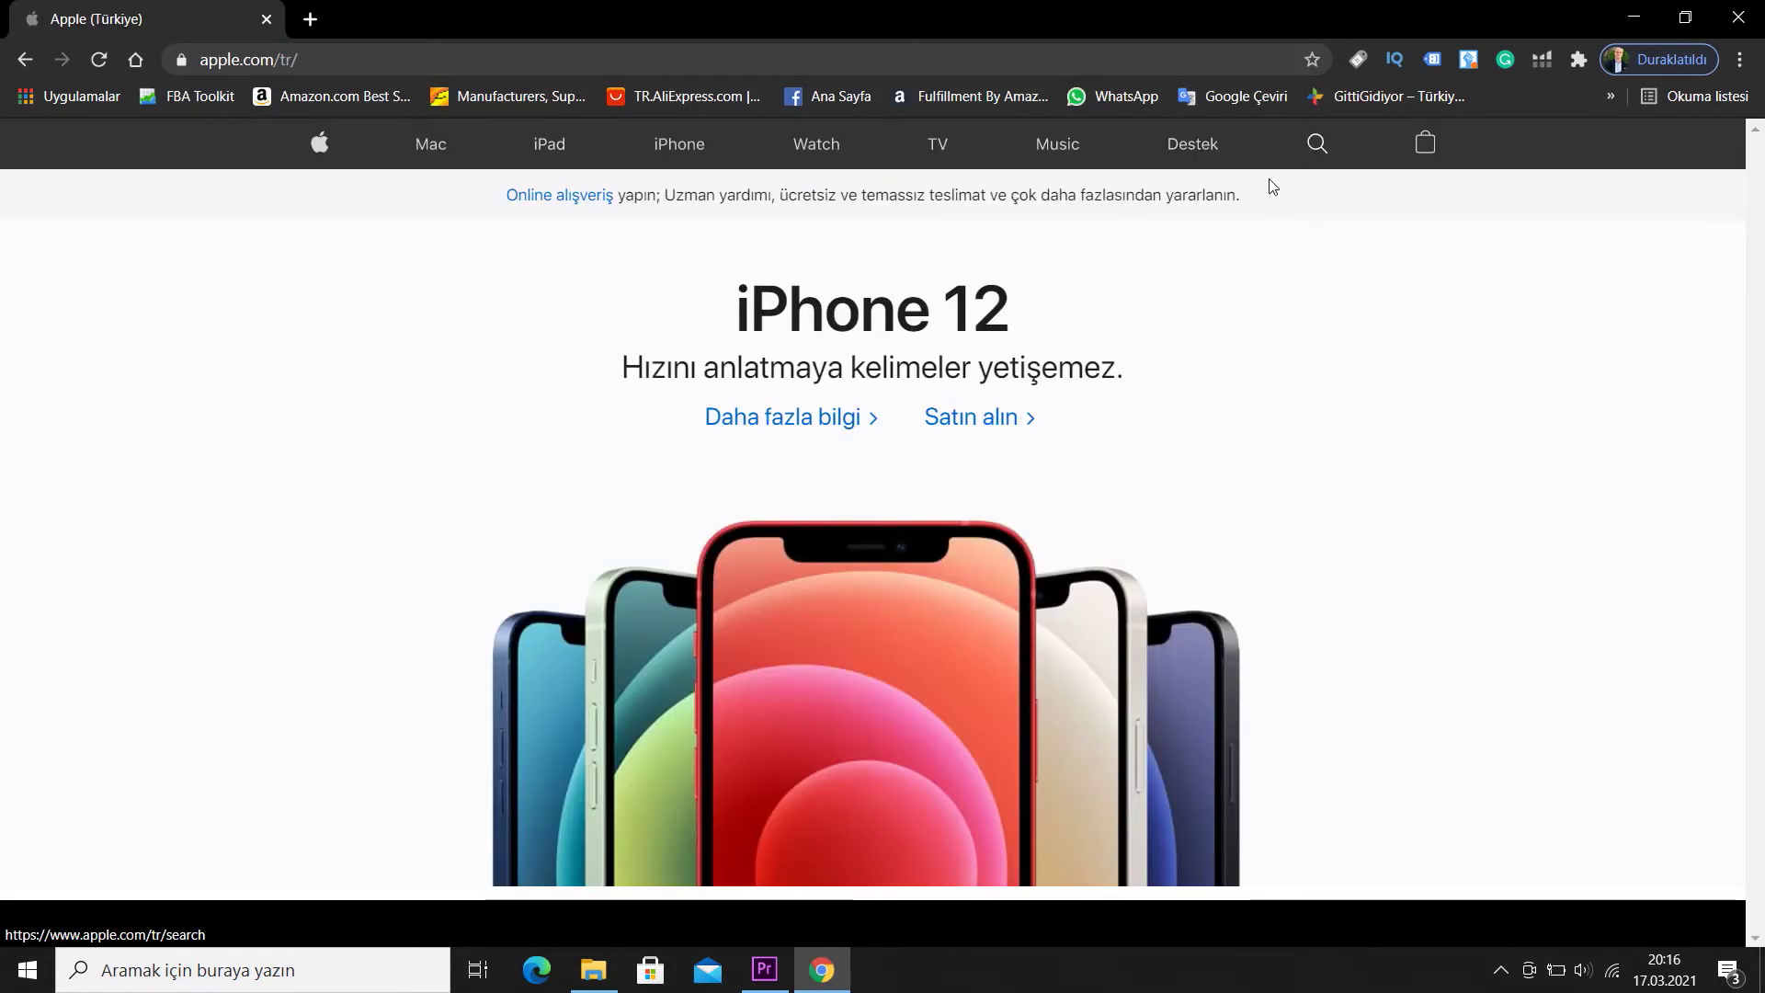
Search Apple's support site for quicktime and view the QuickTime download page, closing it when done.
click(1316, 144)
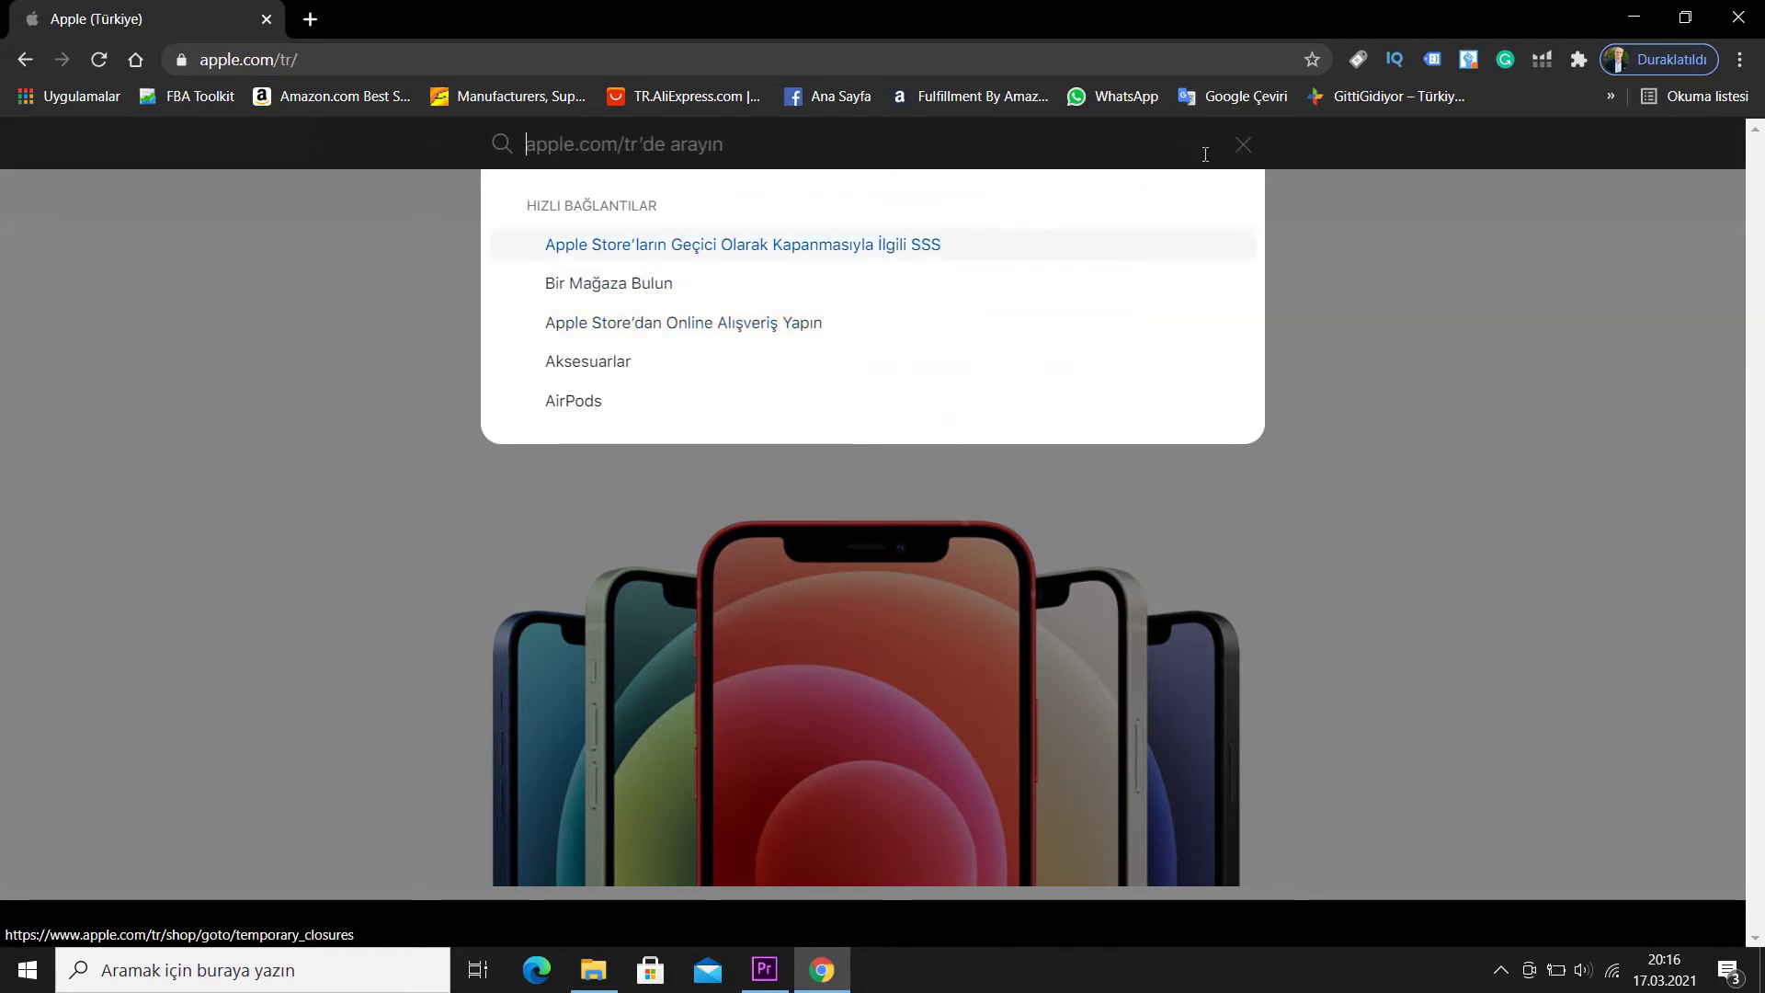
click(1294, 211)
click(1192, 143)
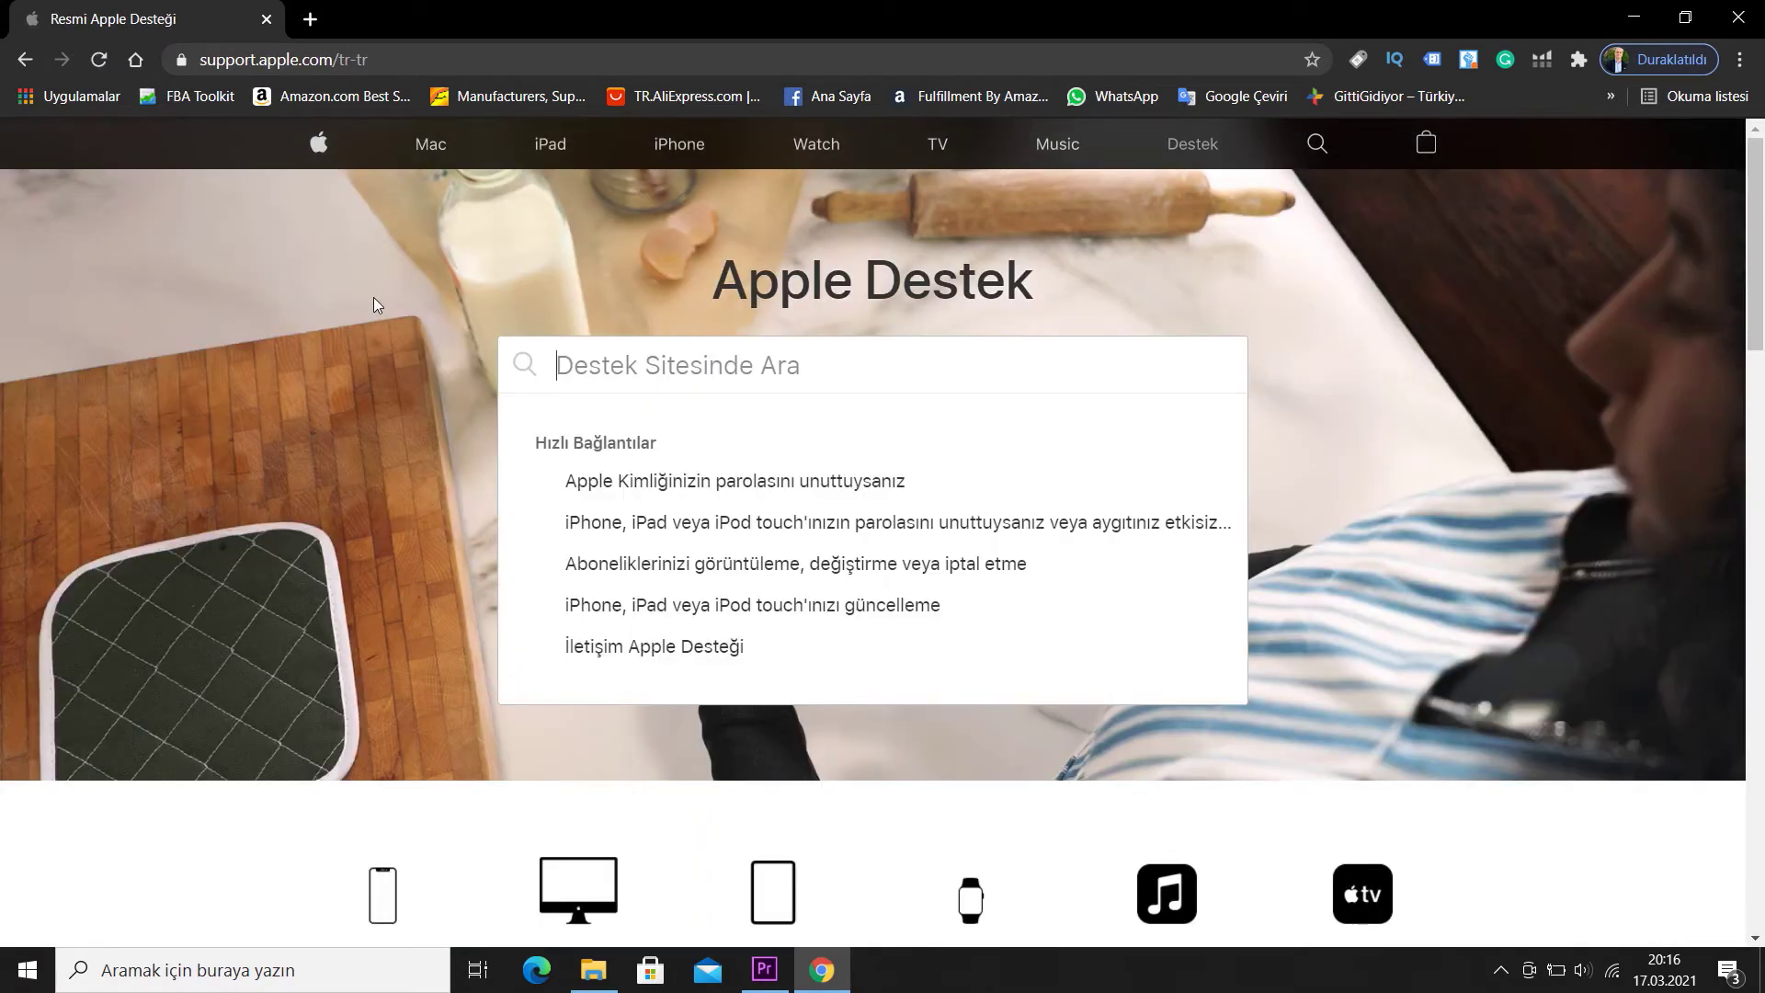
text(quicktime)
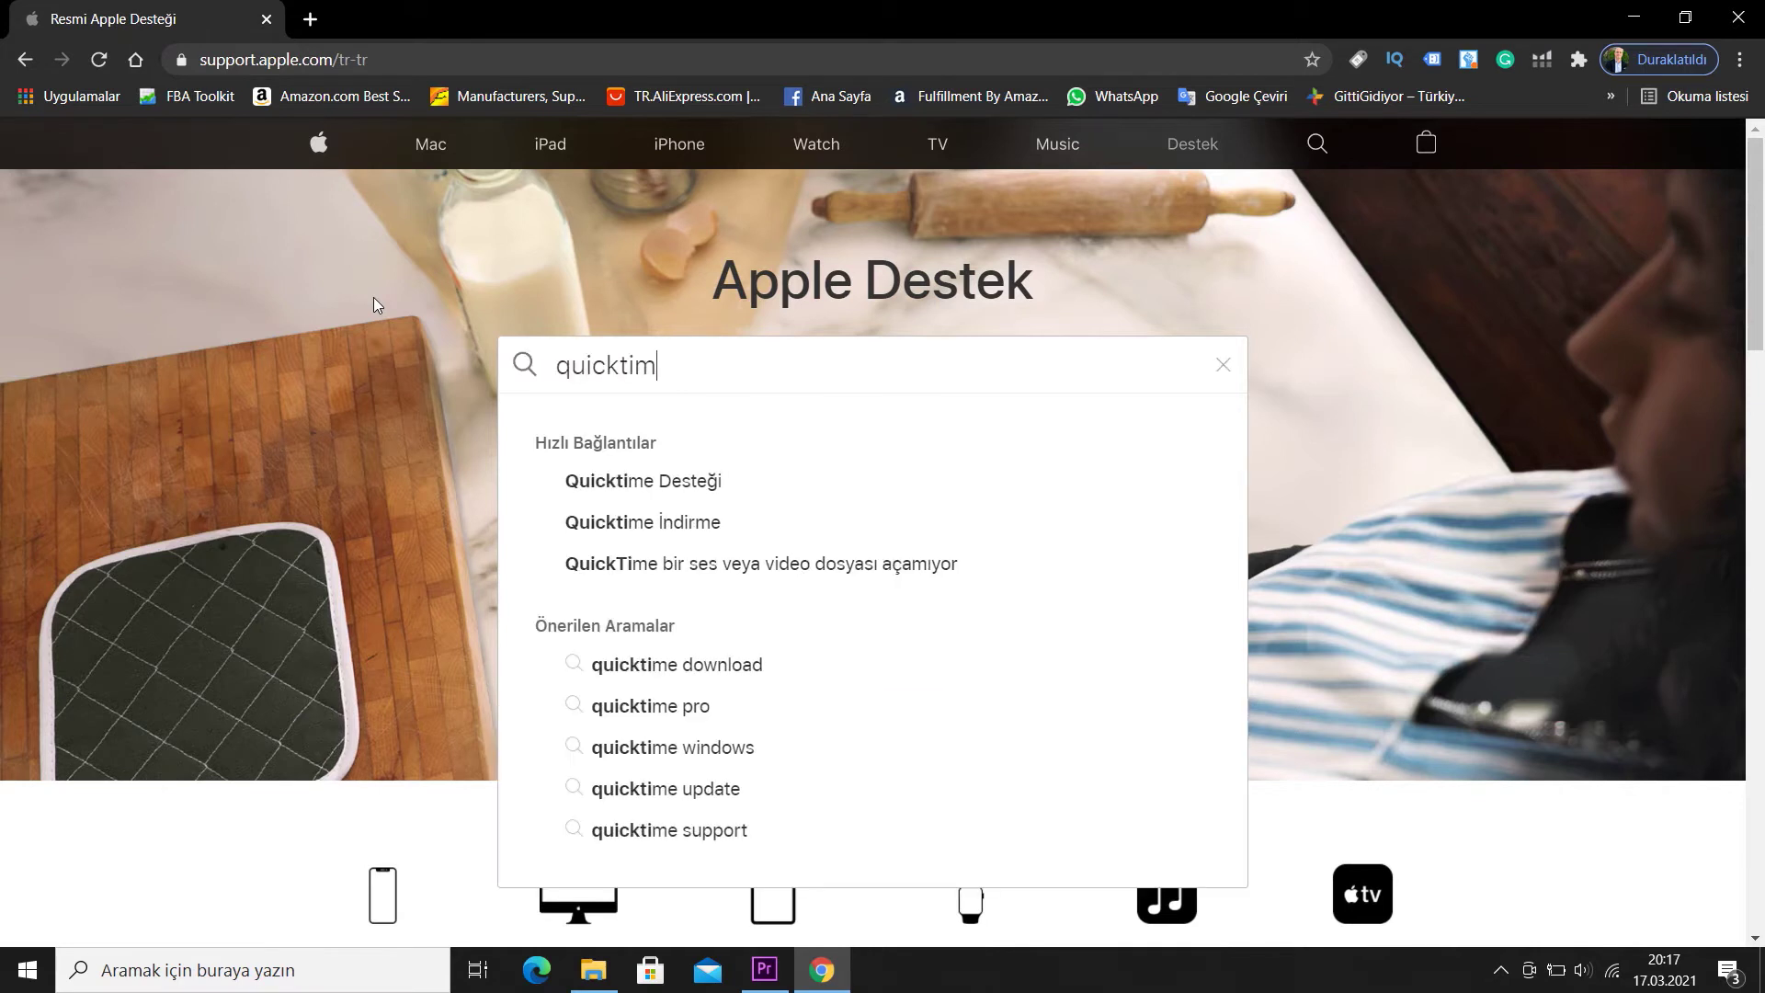
click(675, 526)
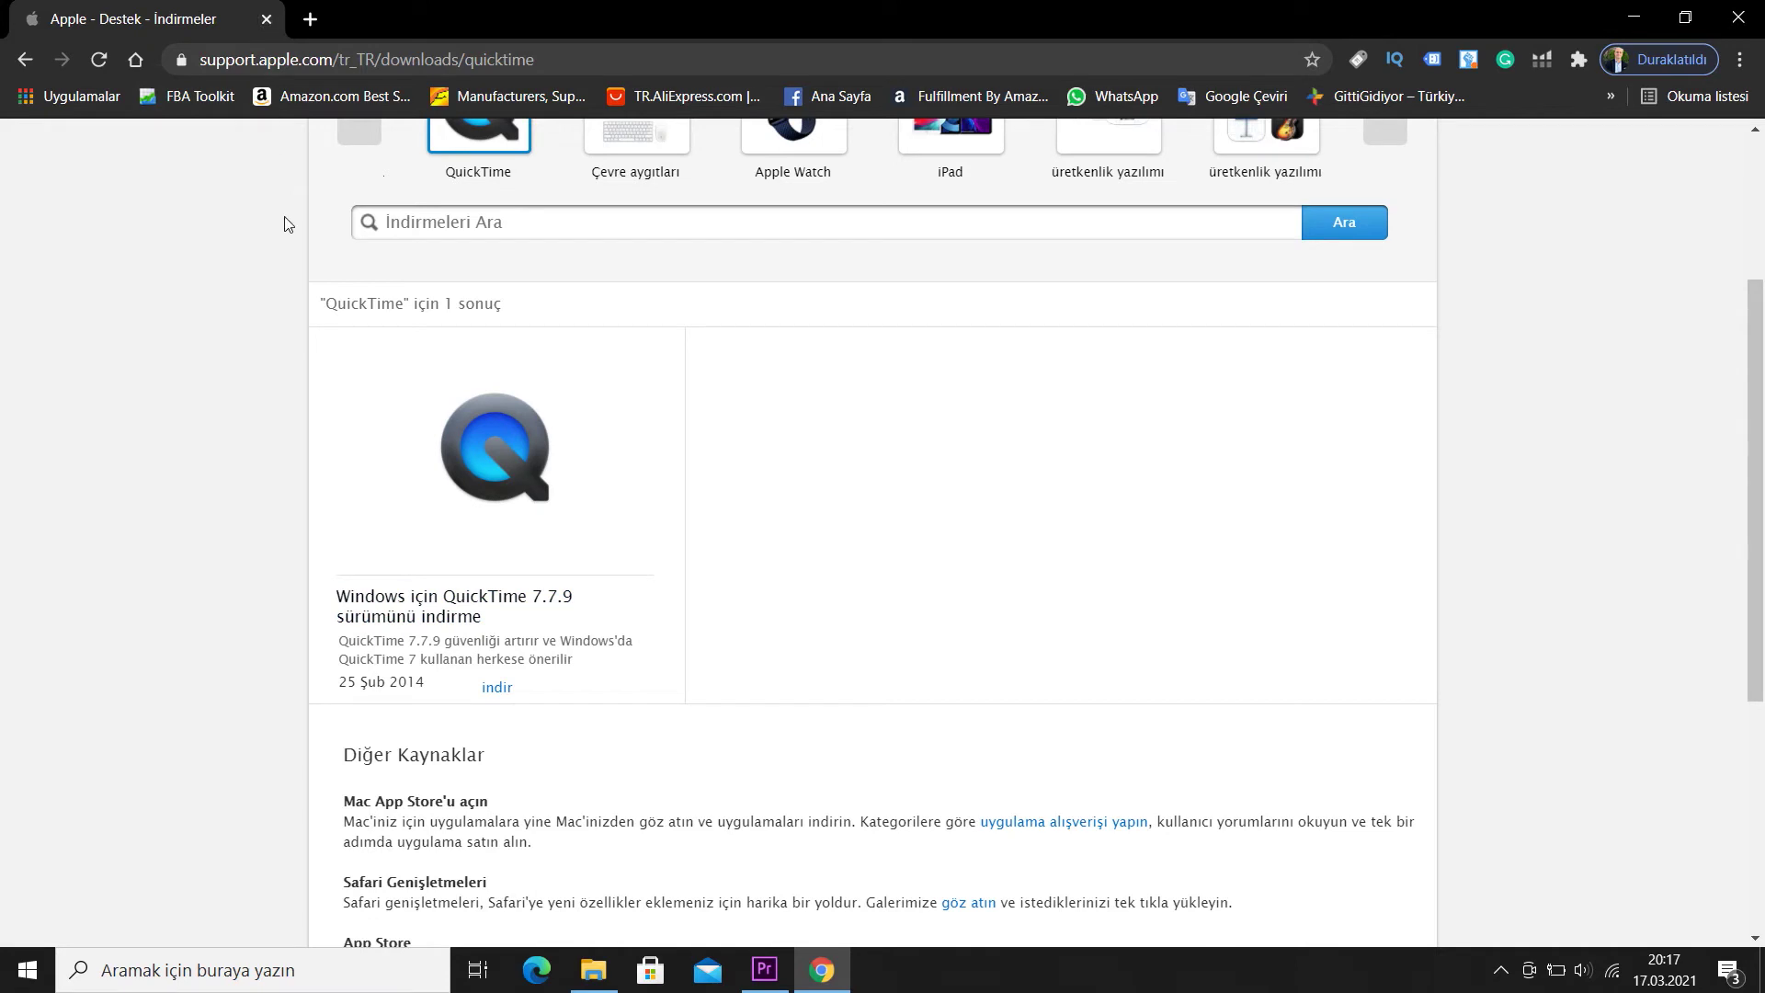
click(264, 20)
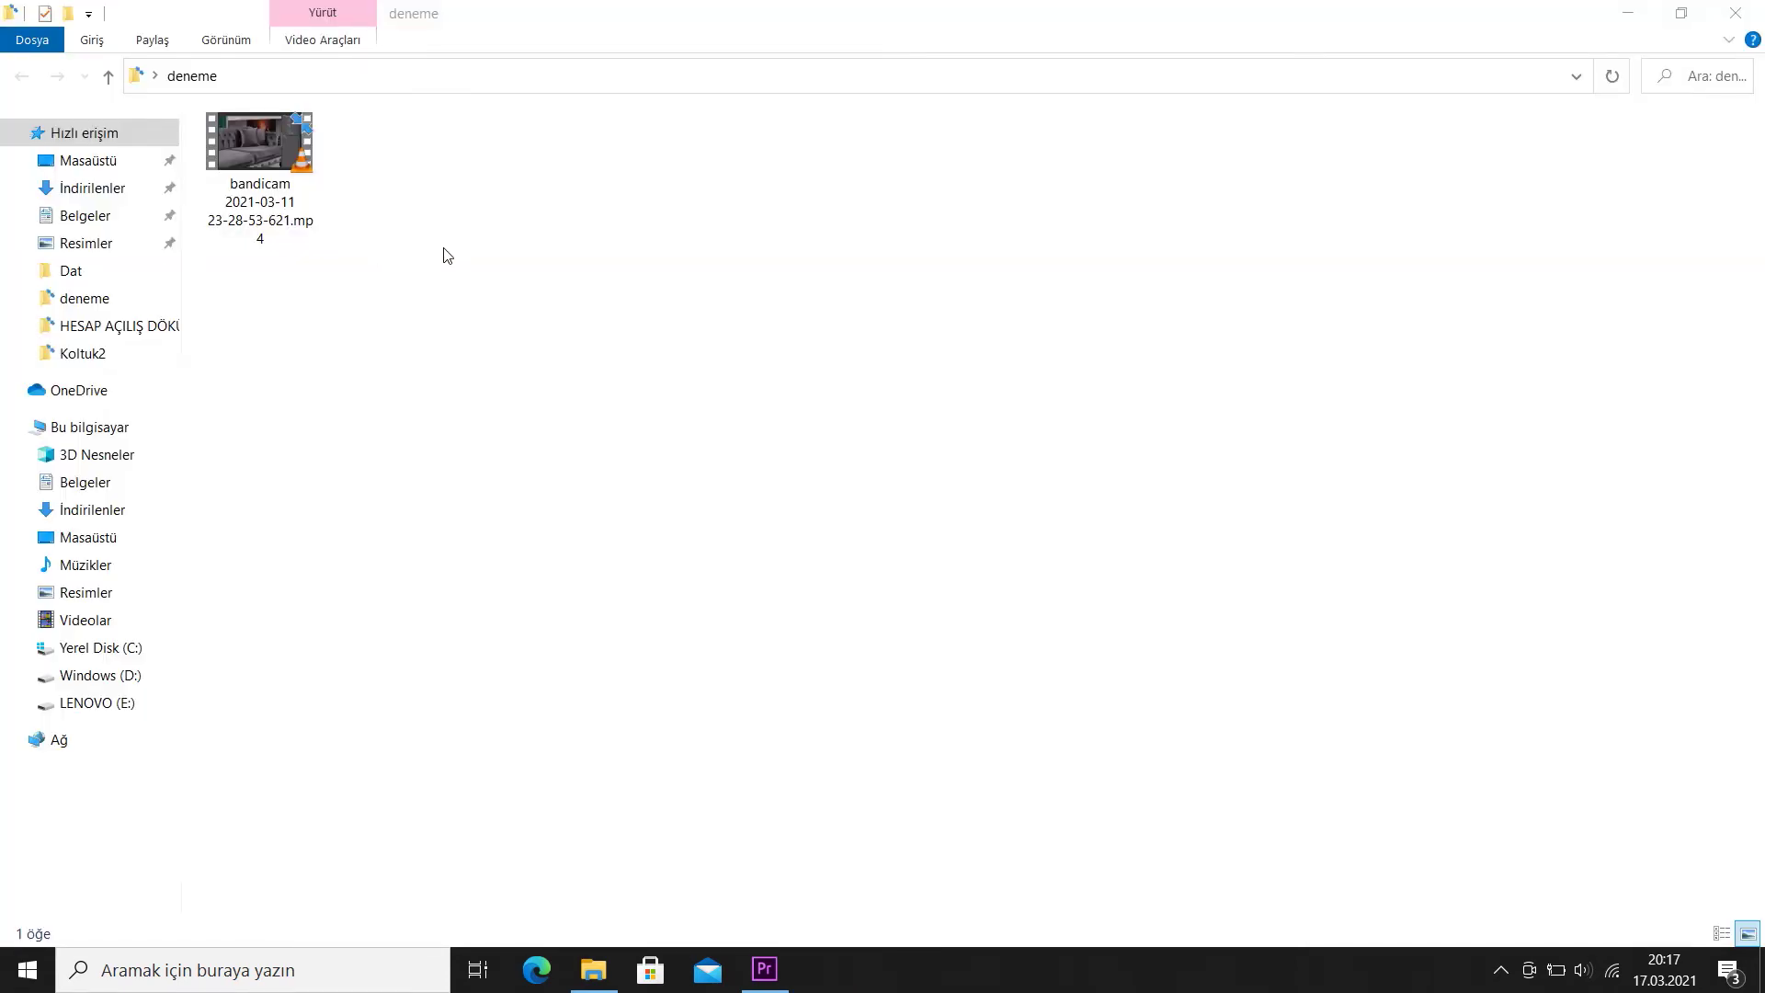
Change the bandicam video's file extension in the deneme folder from mp4 to dif.
click(262, 240)
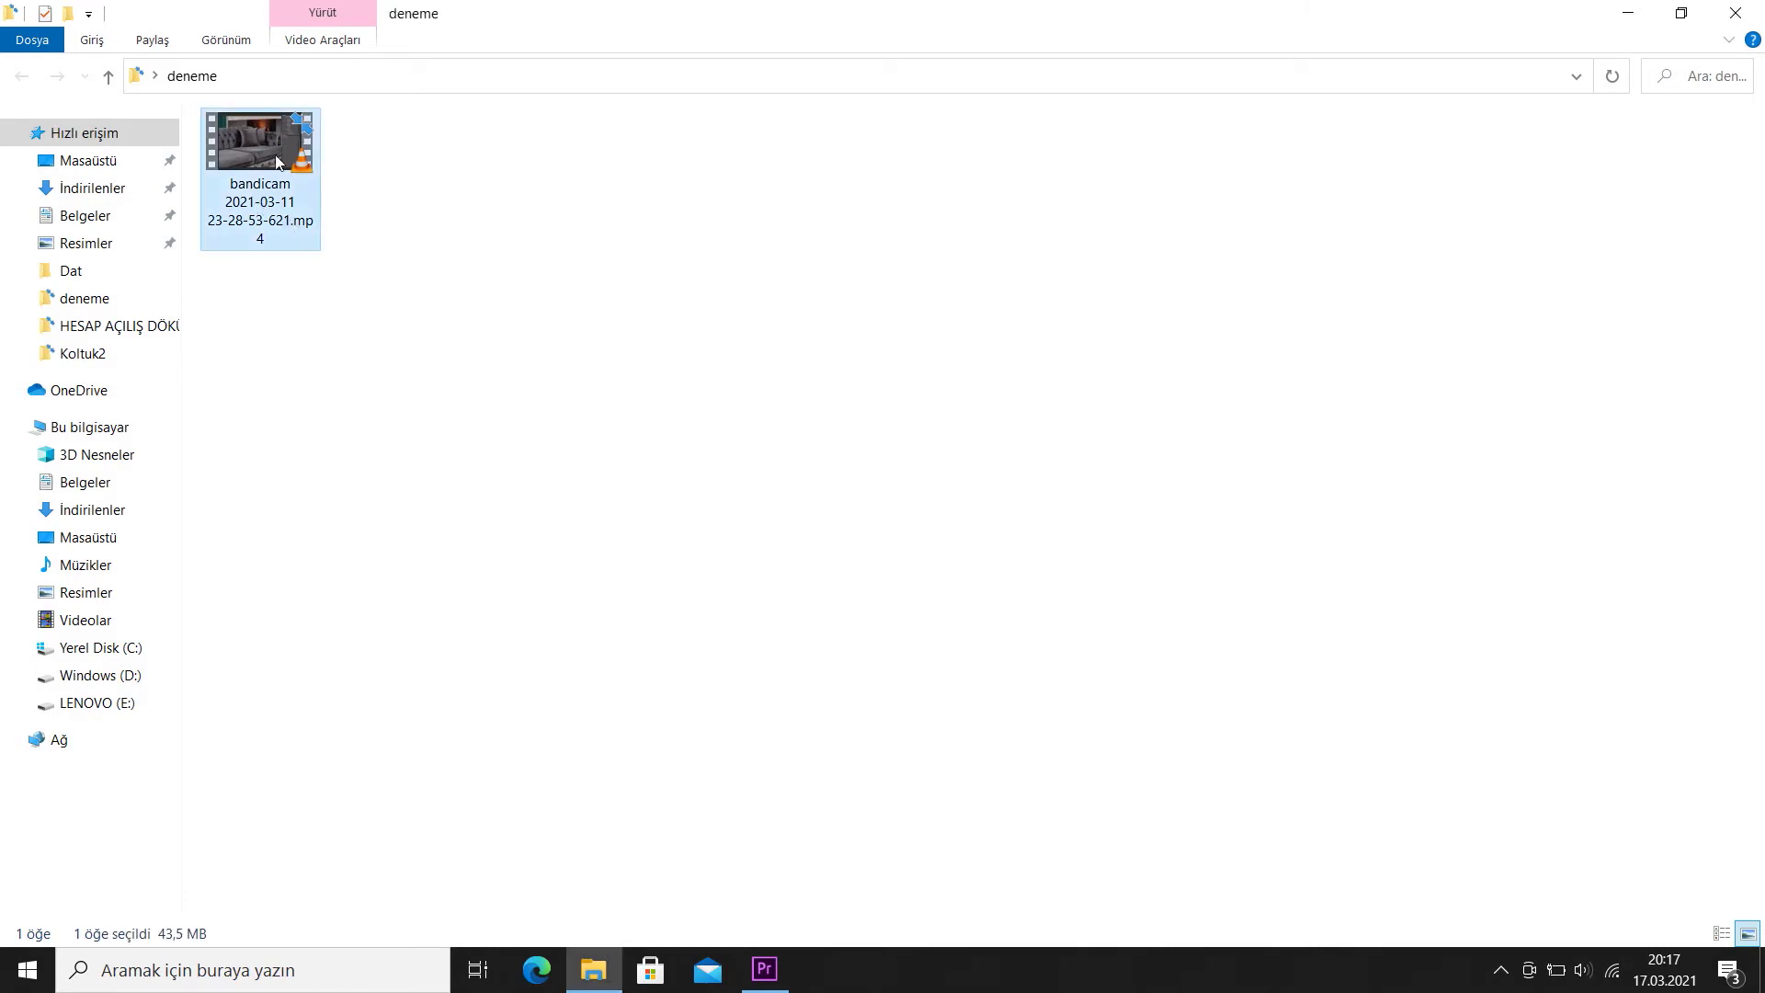
click(293, 244)
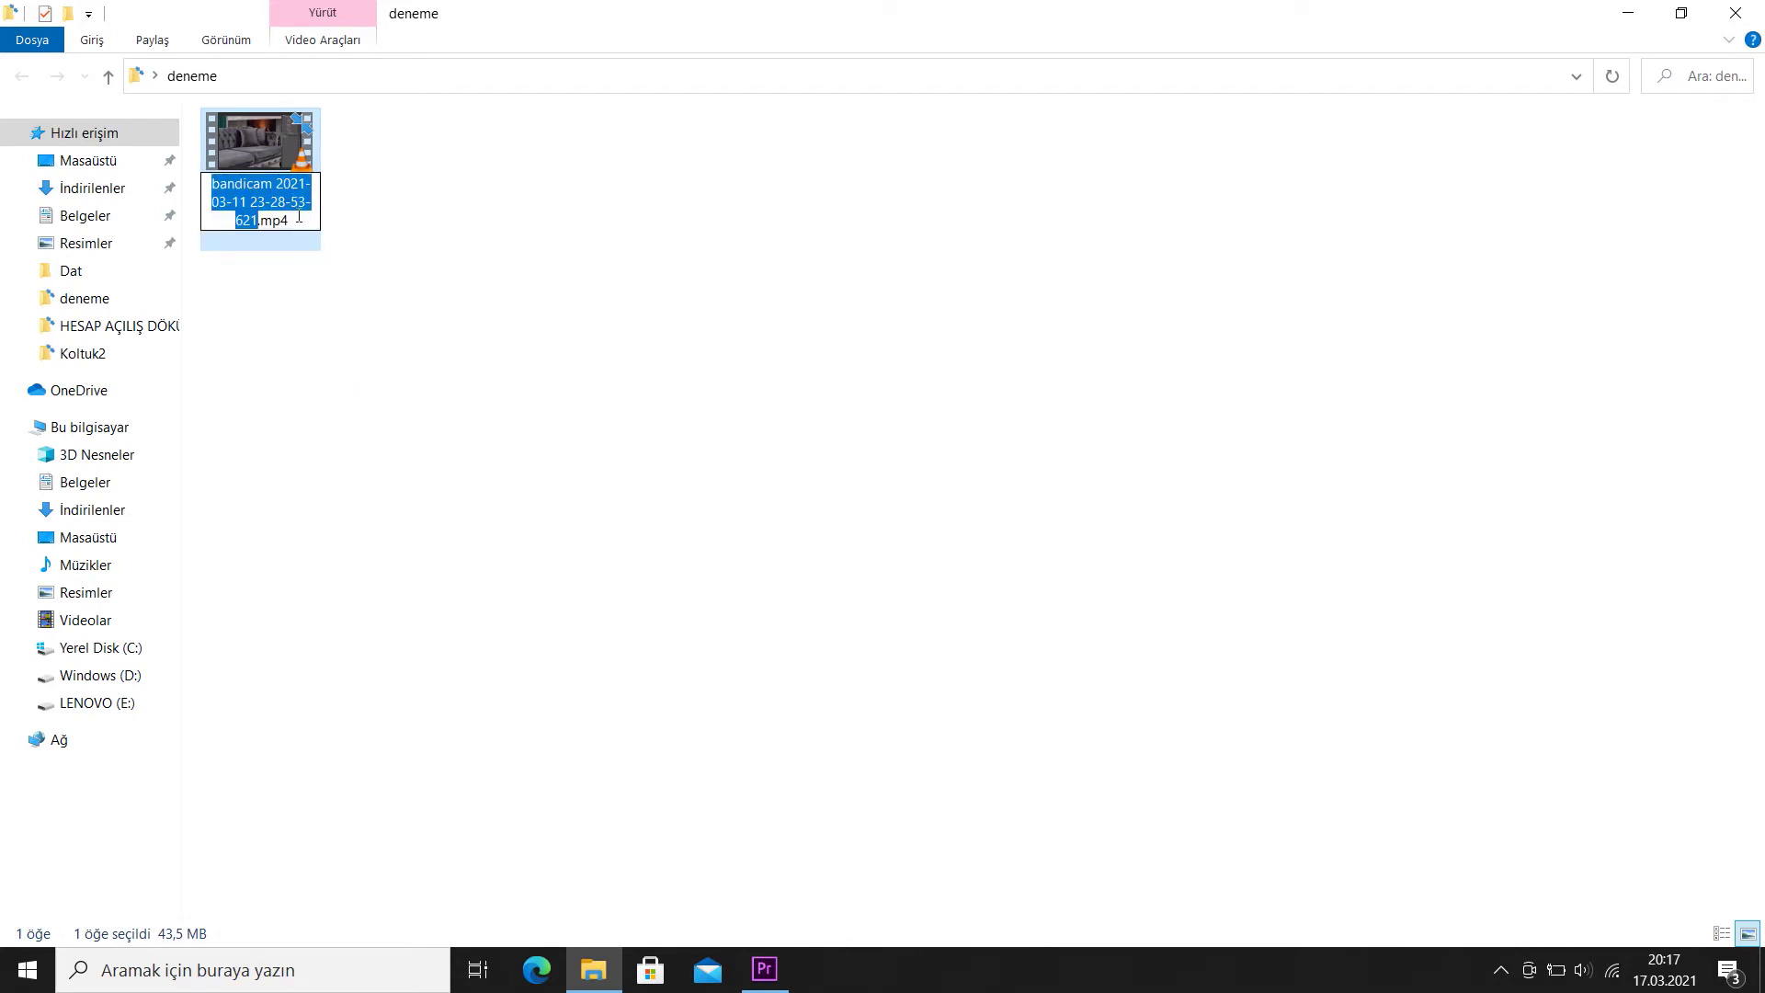
key(End)
key(BackSpace)
key(BackSpace)
key(BackSpace)
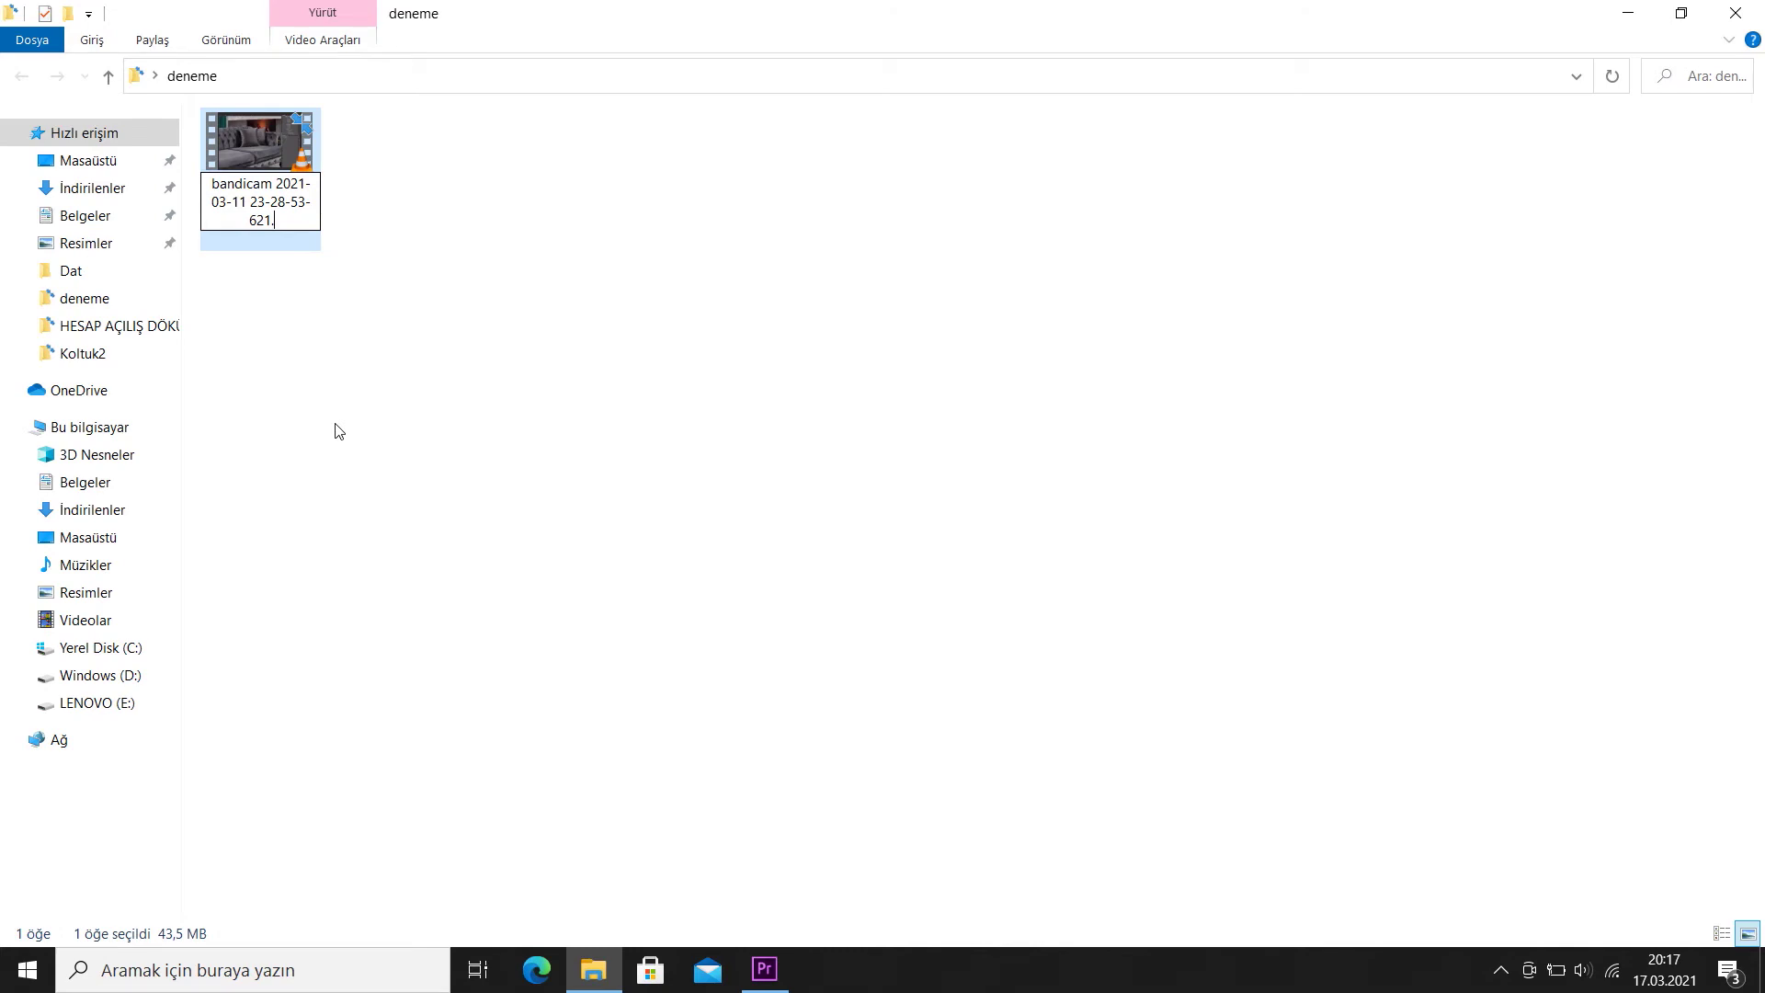
text(dif)
key(Return)
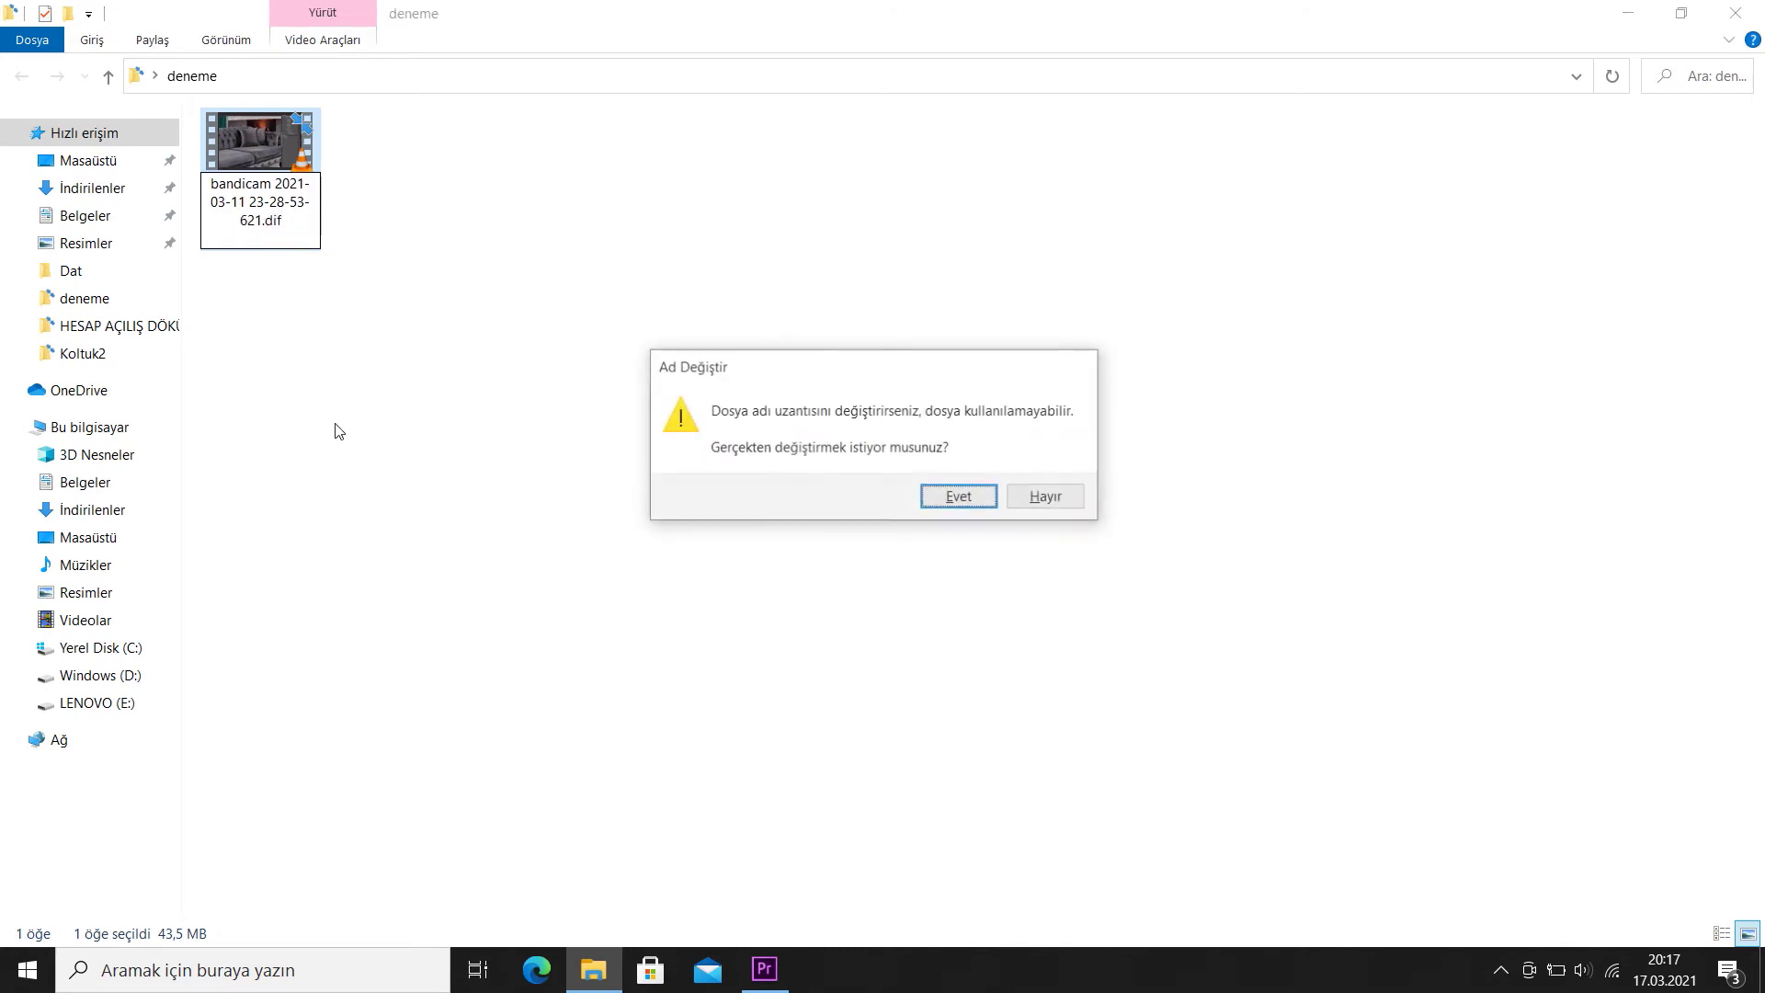
click(955, 508)
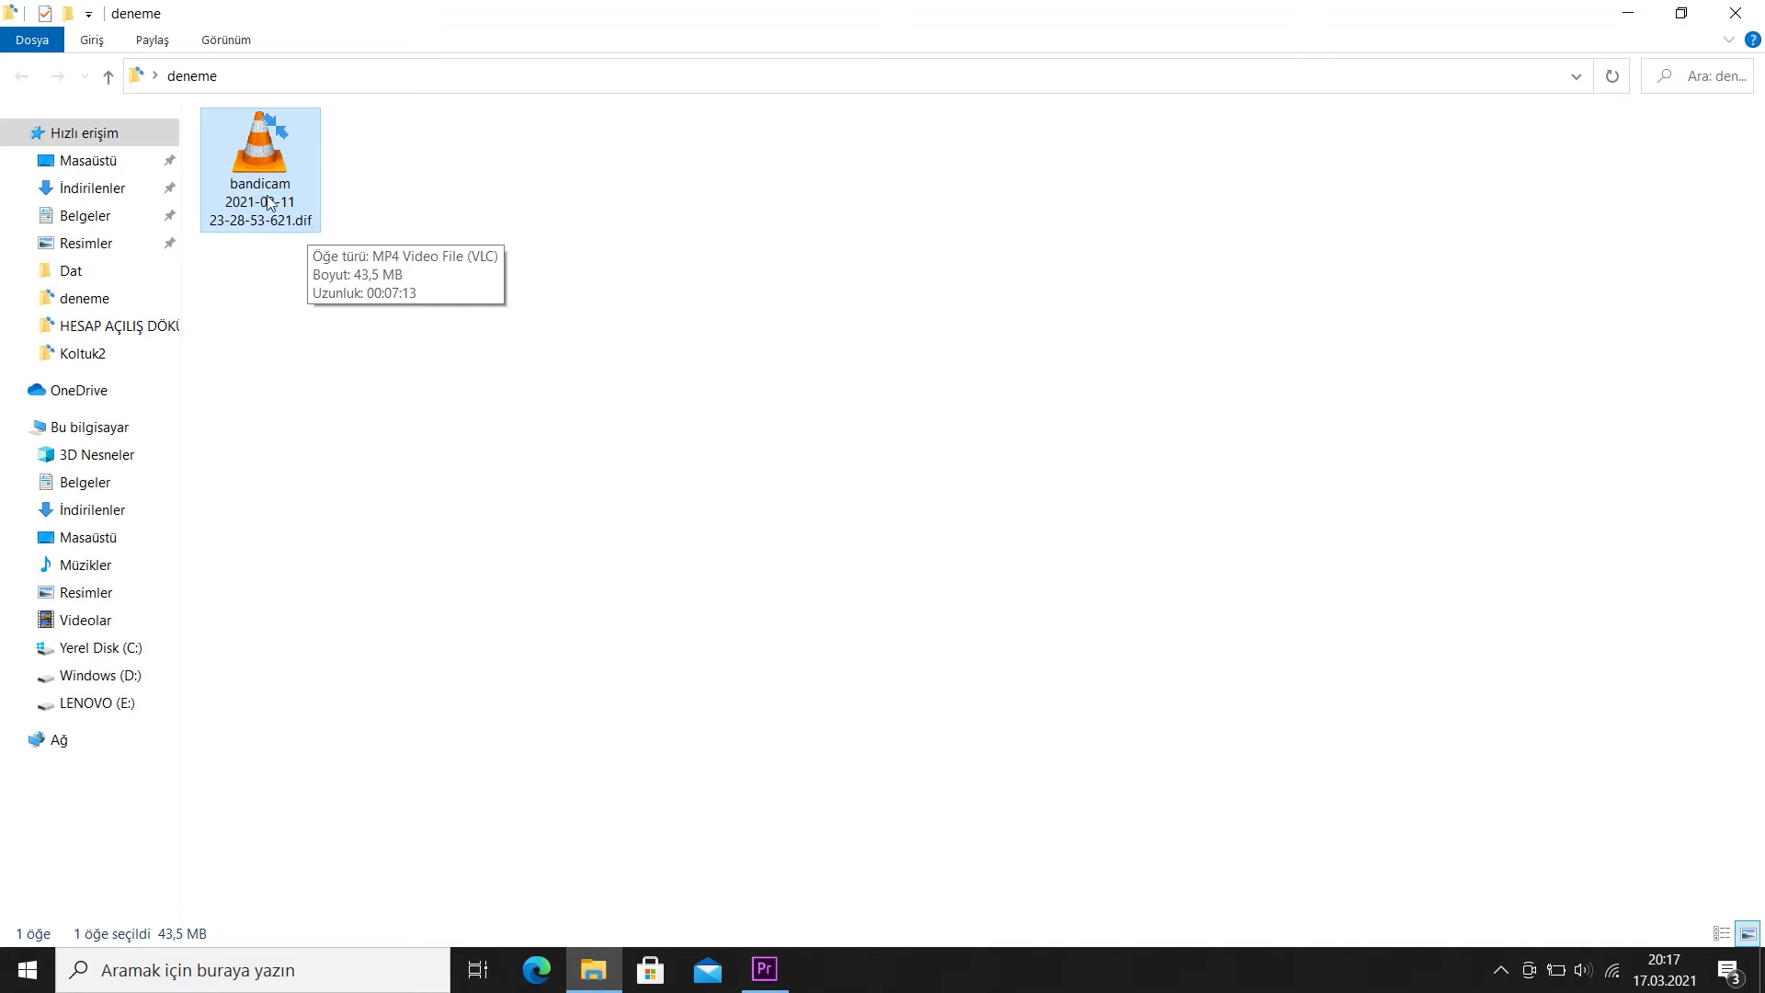
click(602, 982)
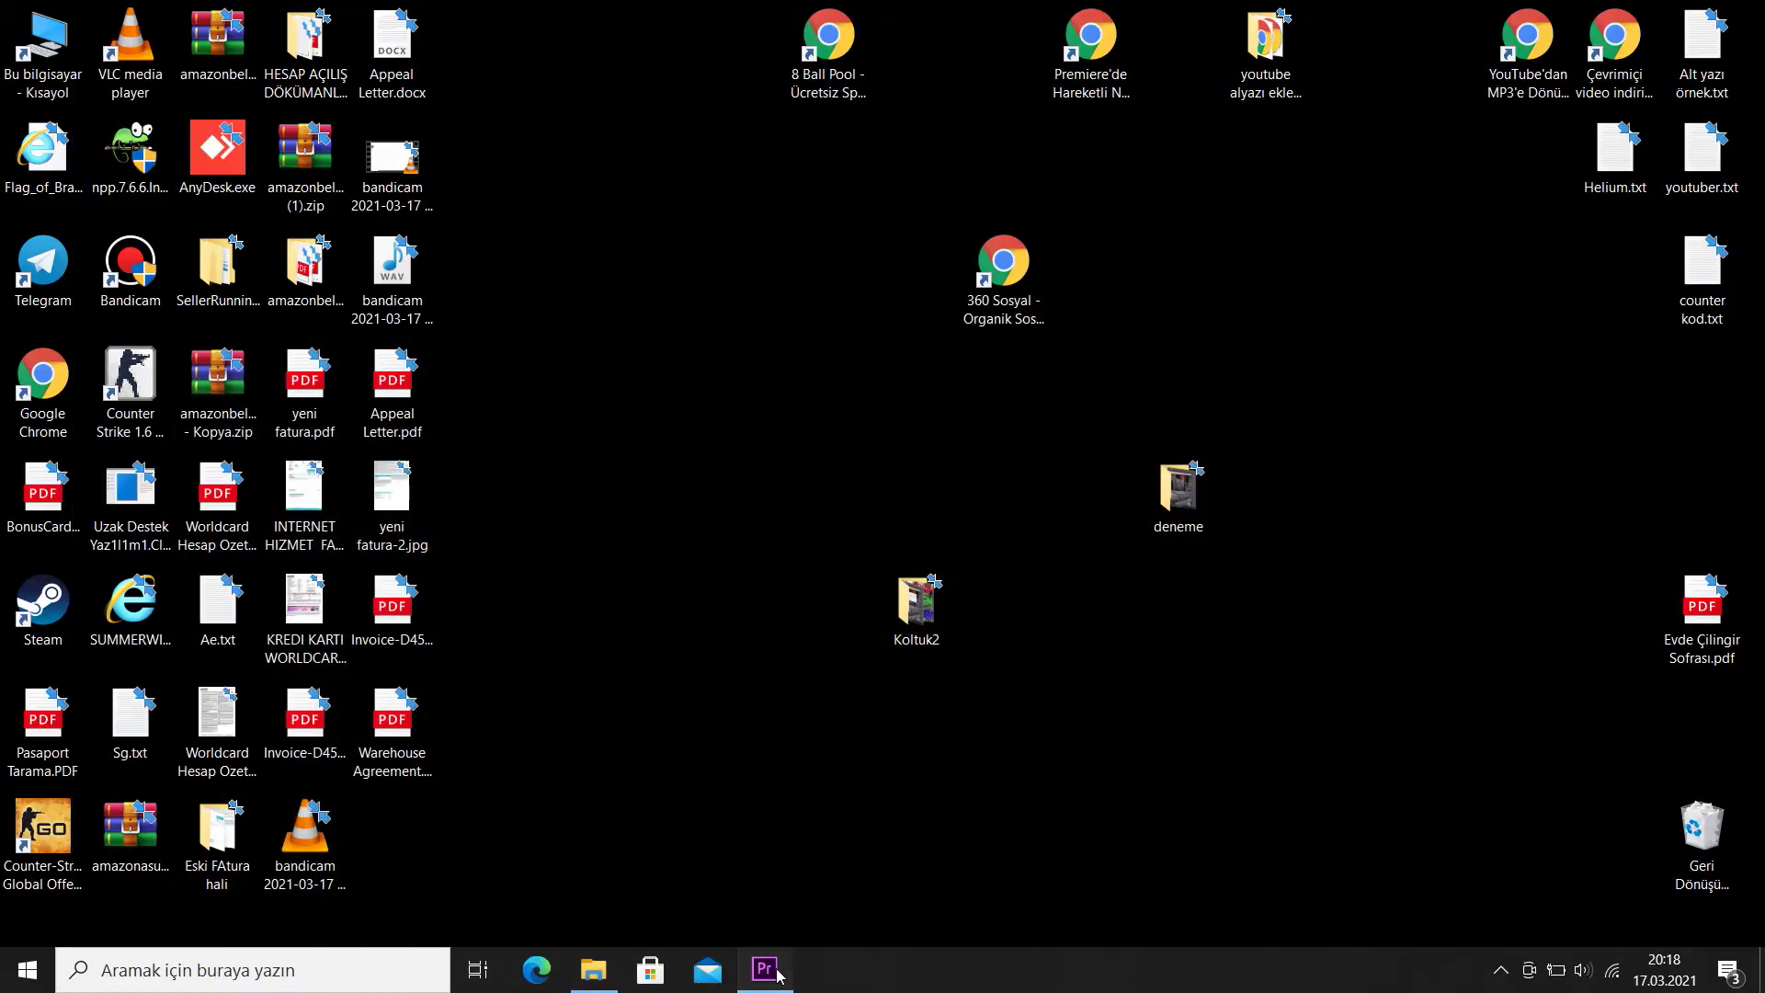
click(764, 970)
click(17, 37)
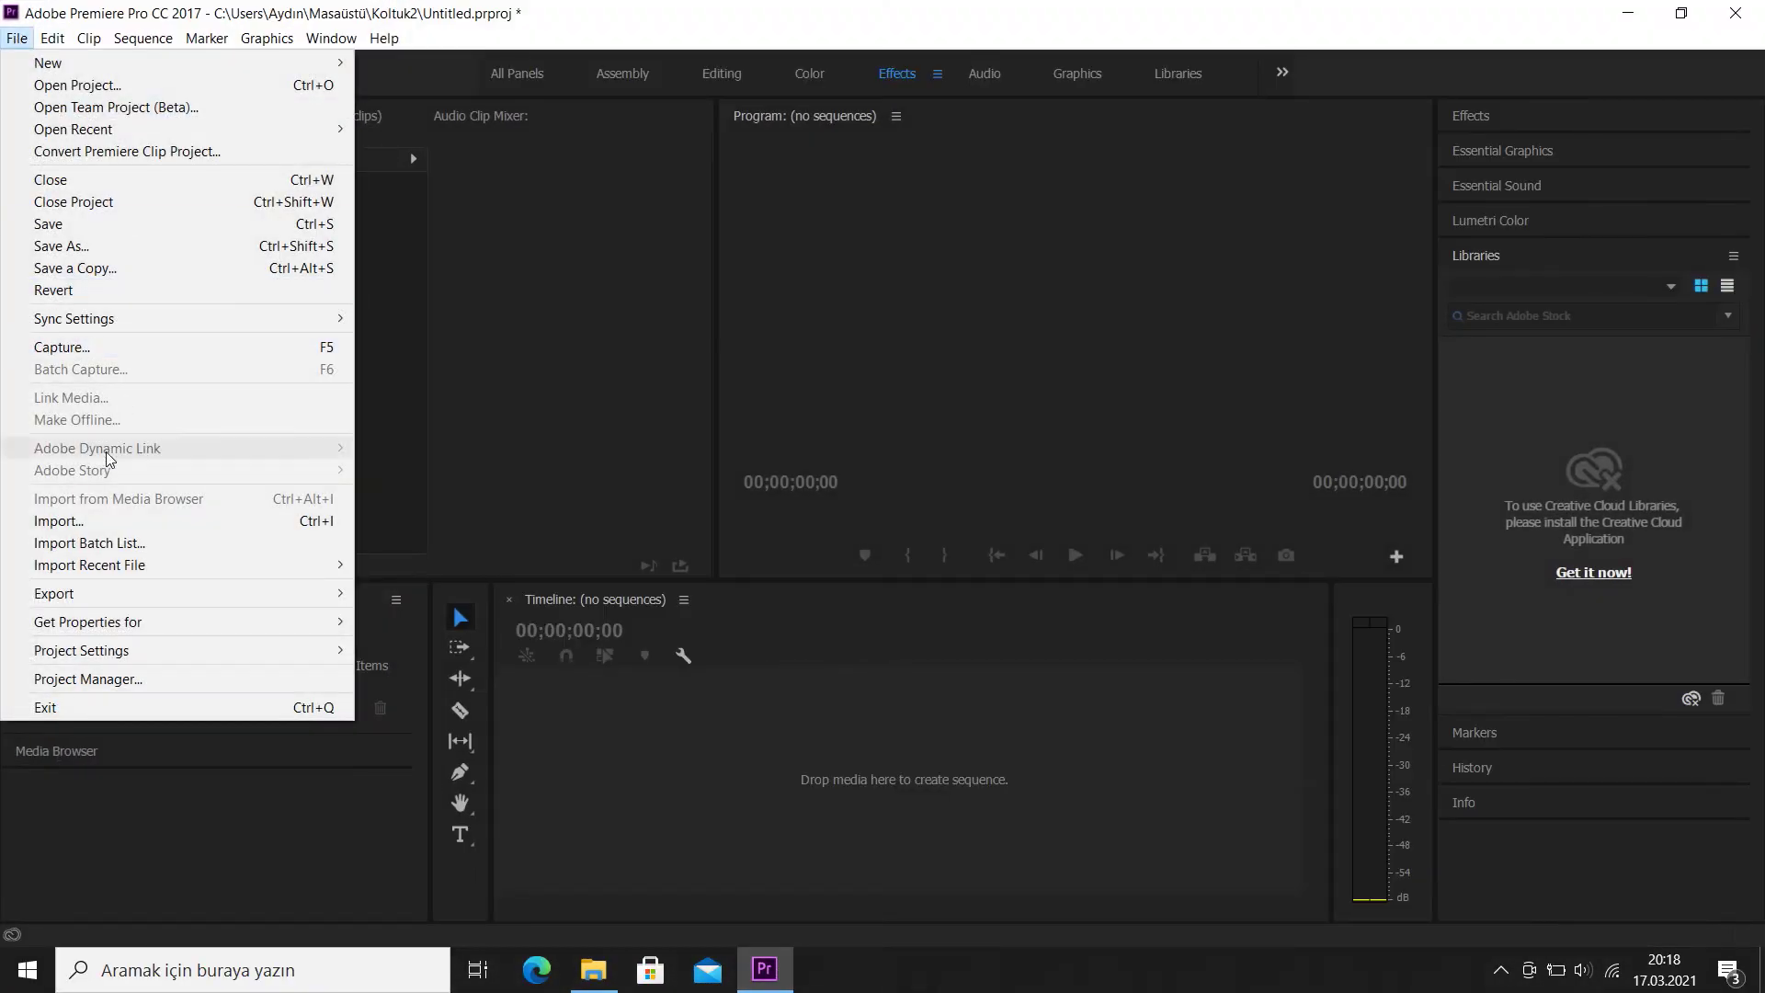
click(276, 520)
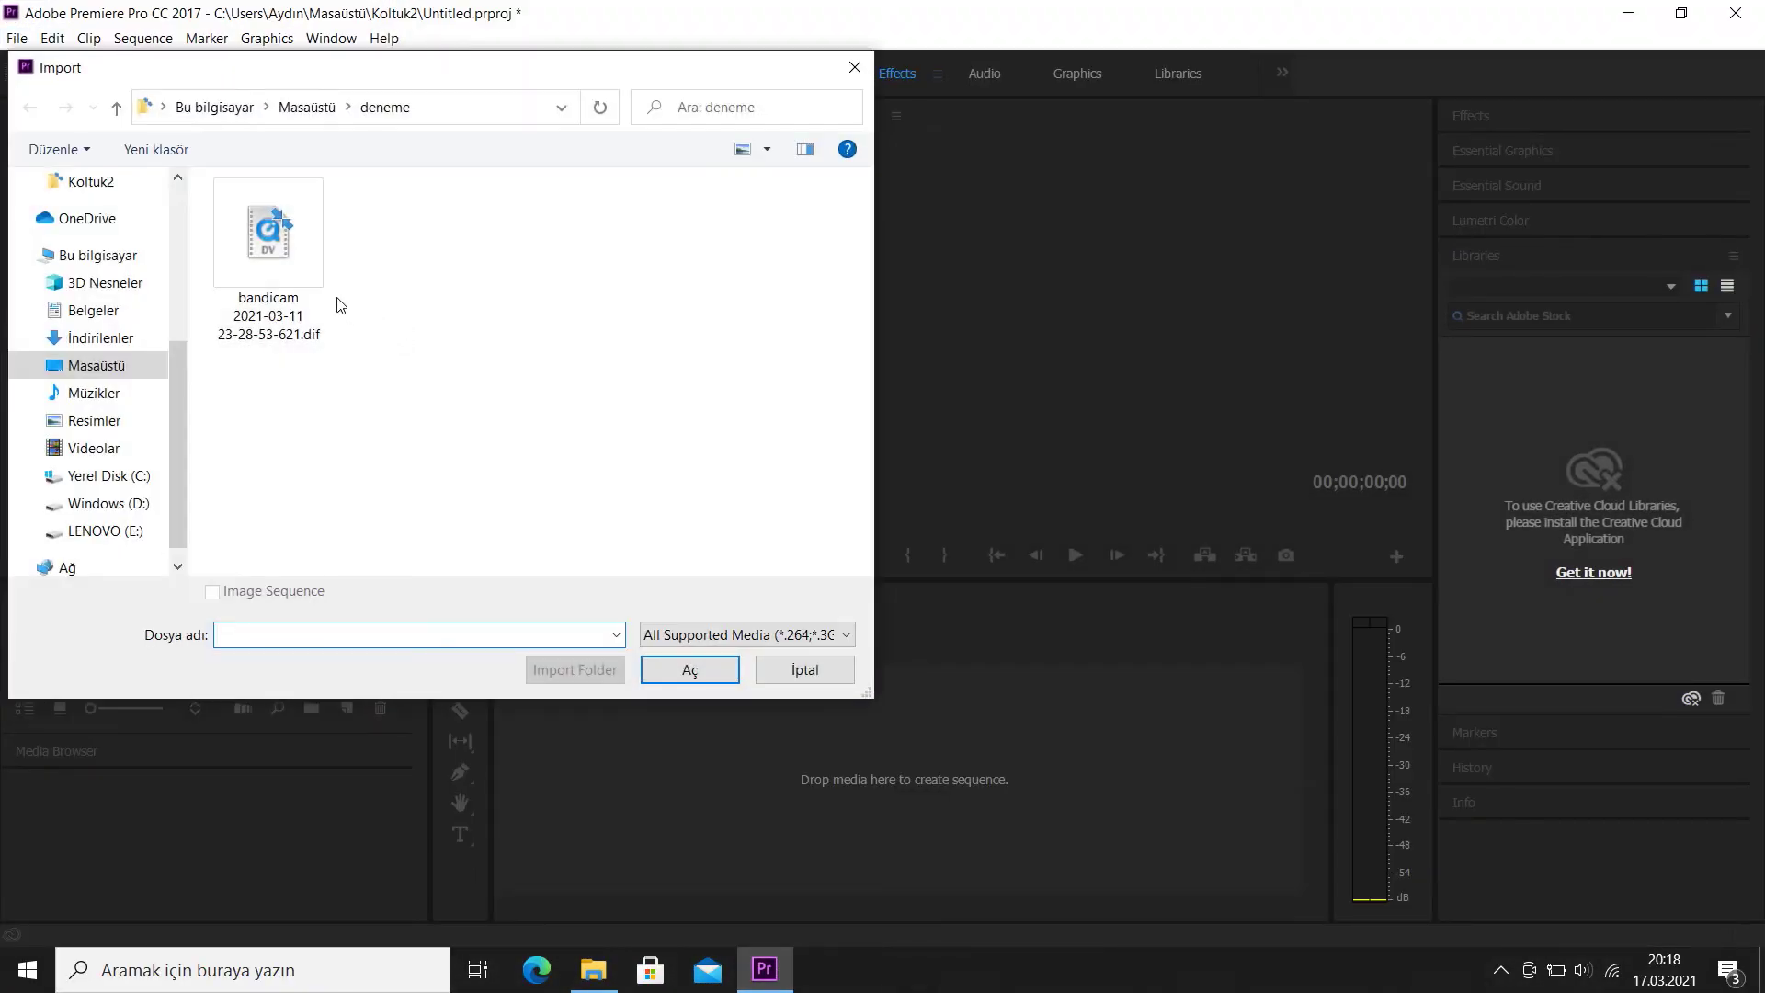
click(291, 278)
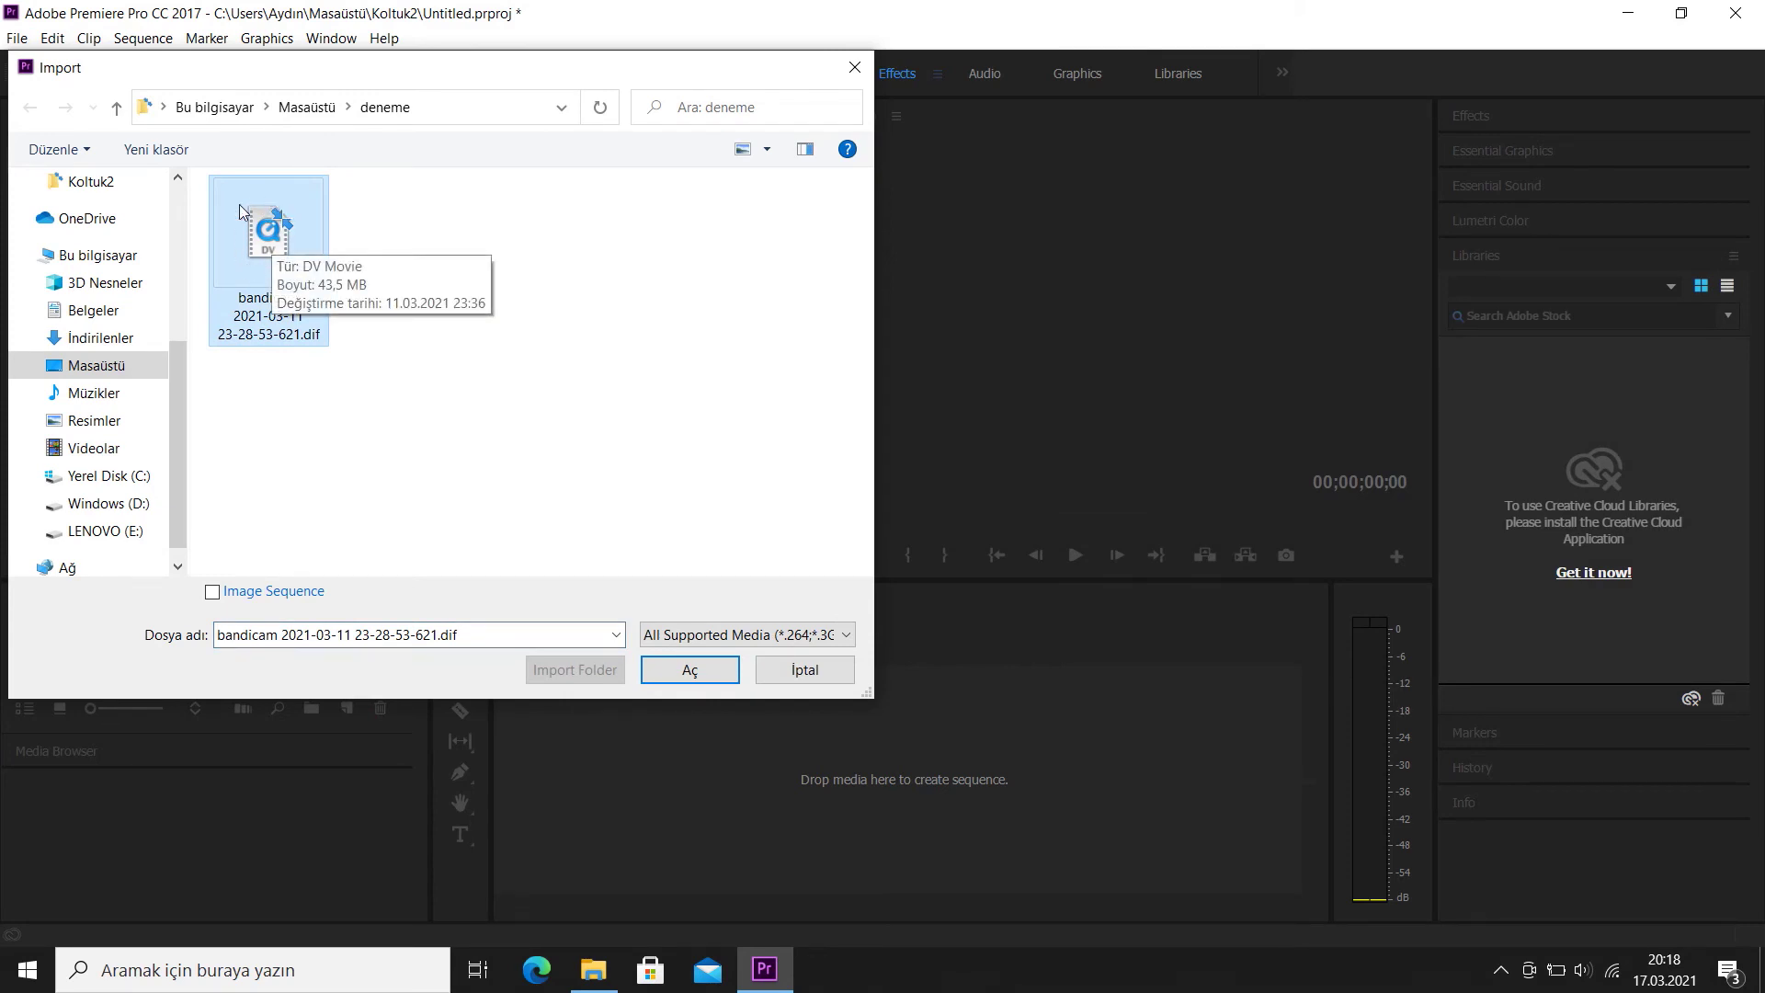
double_click(269, 280)
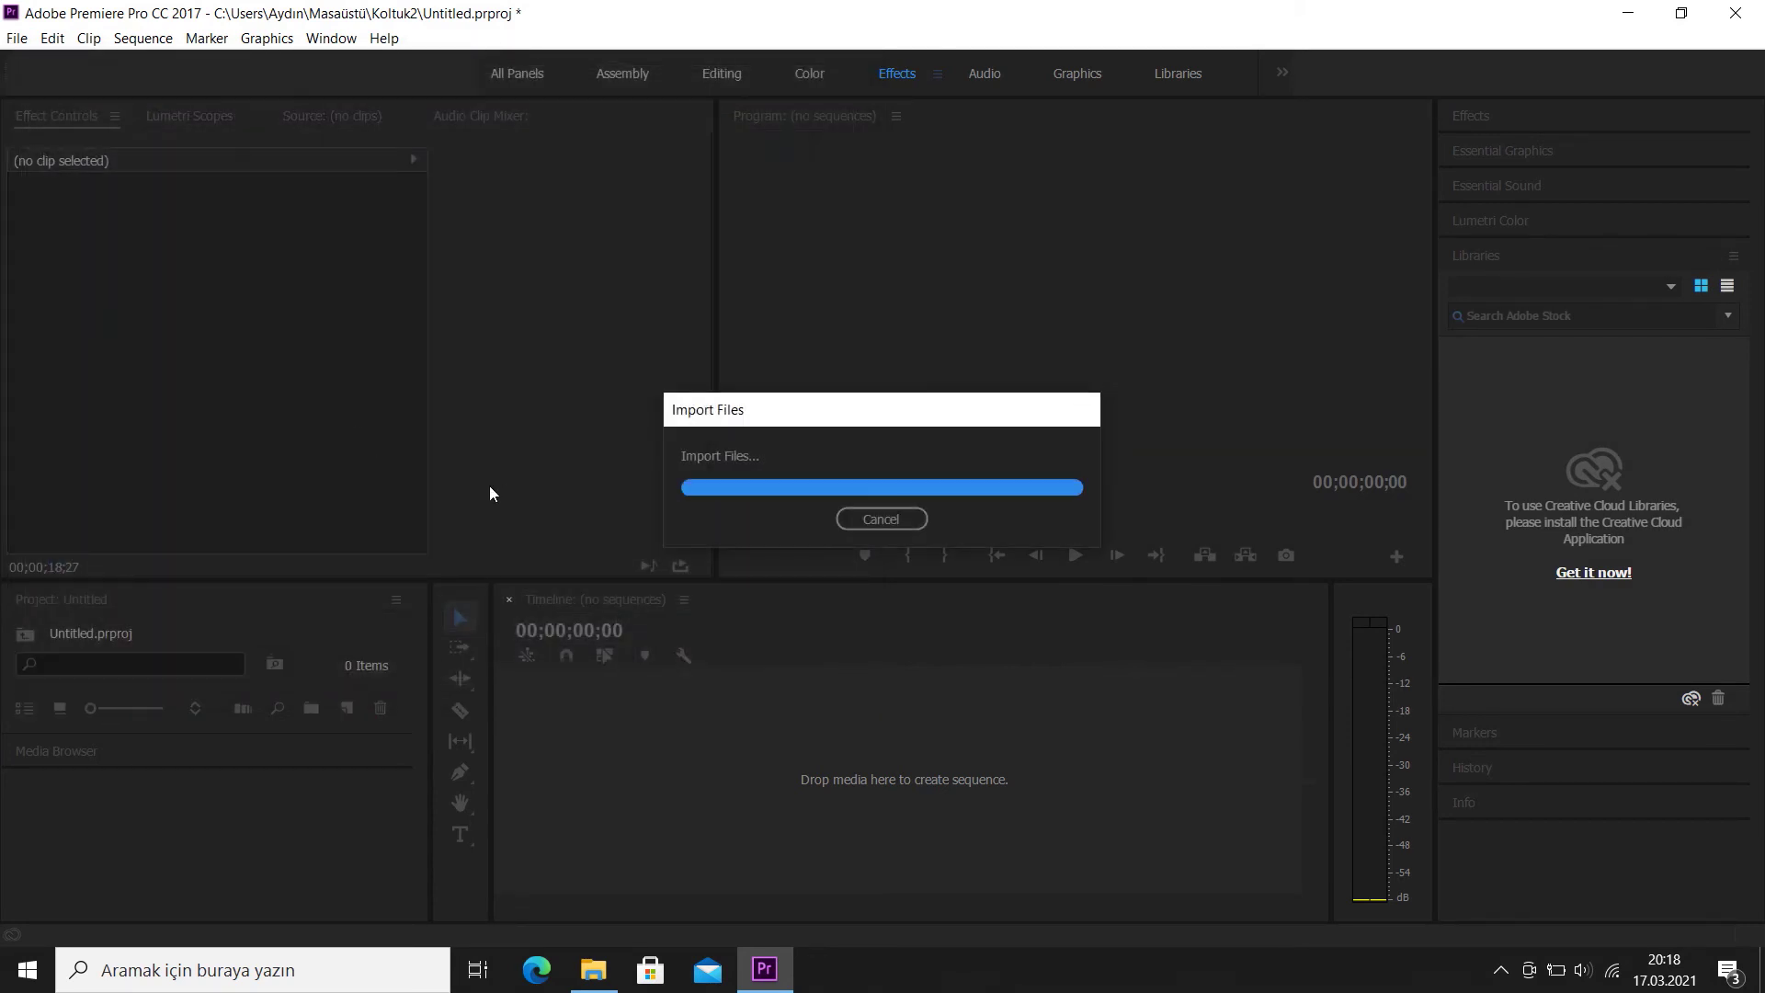
drag(166, 750, 597, 774)
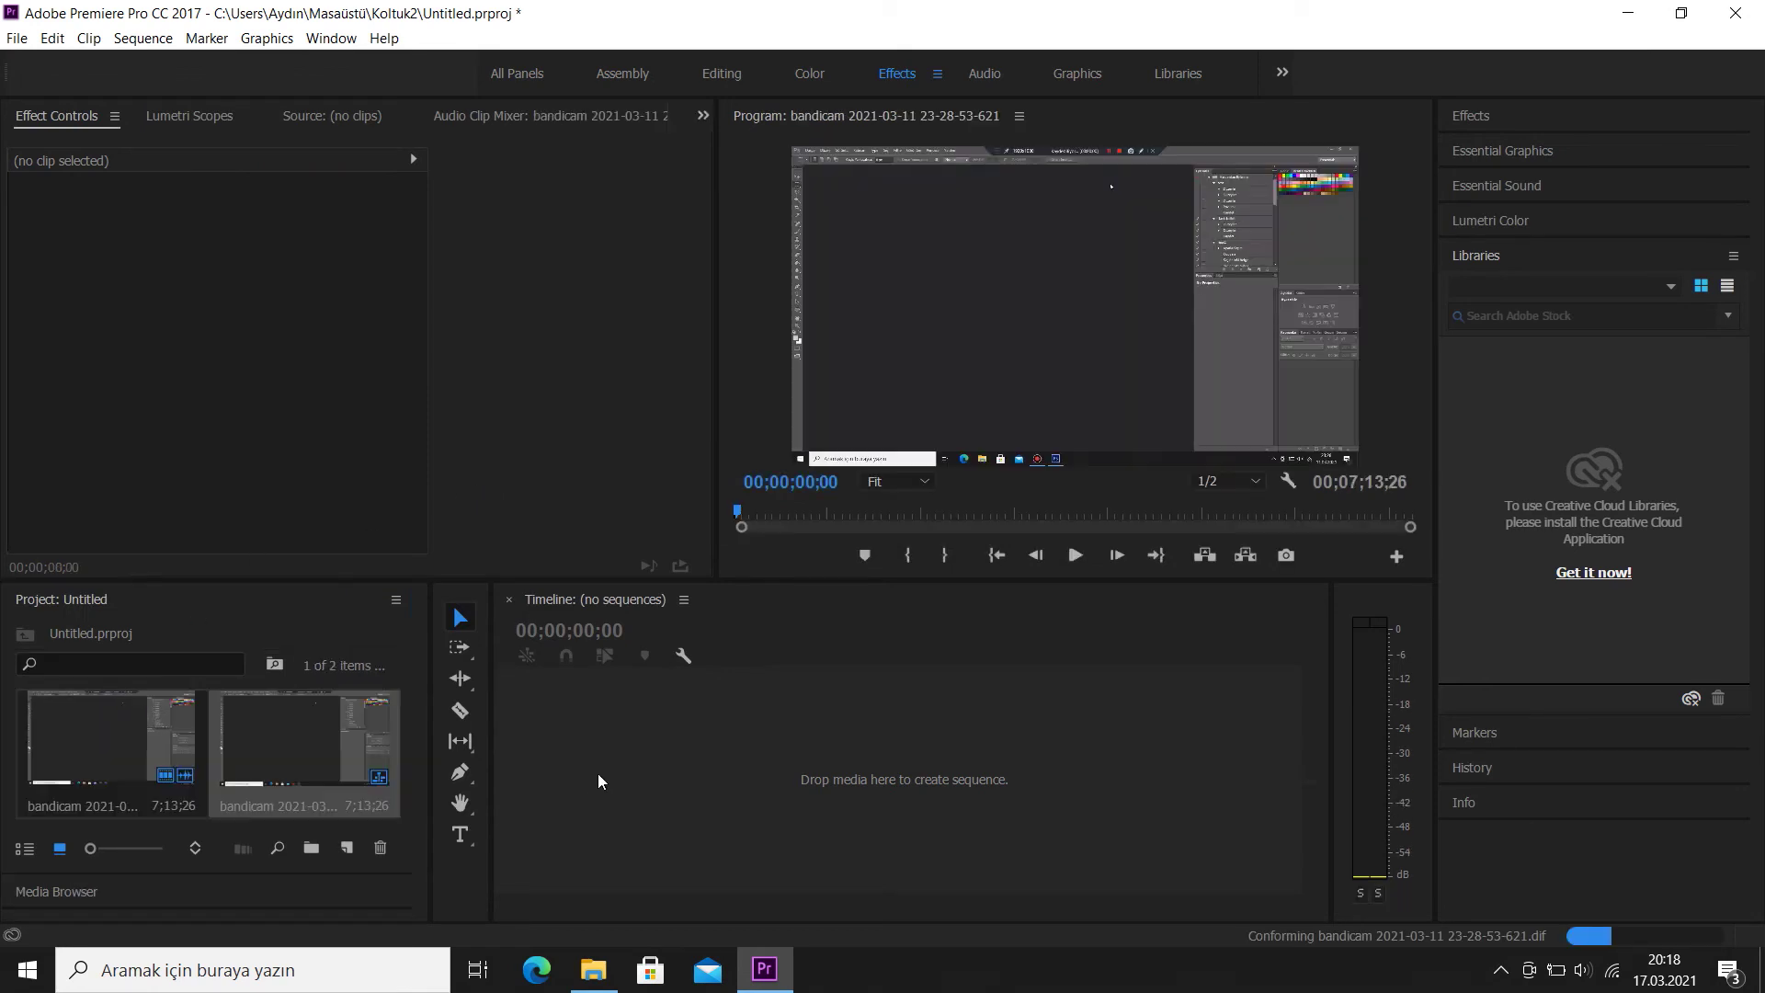
Play back the opening seconds of the DIF sequence to check picture and sound, and select its clip on the timeline.
click(1075, 553)
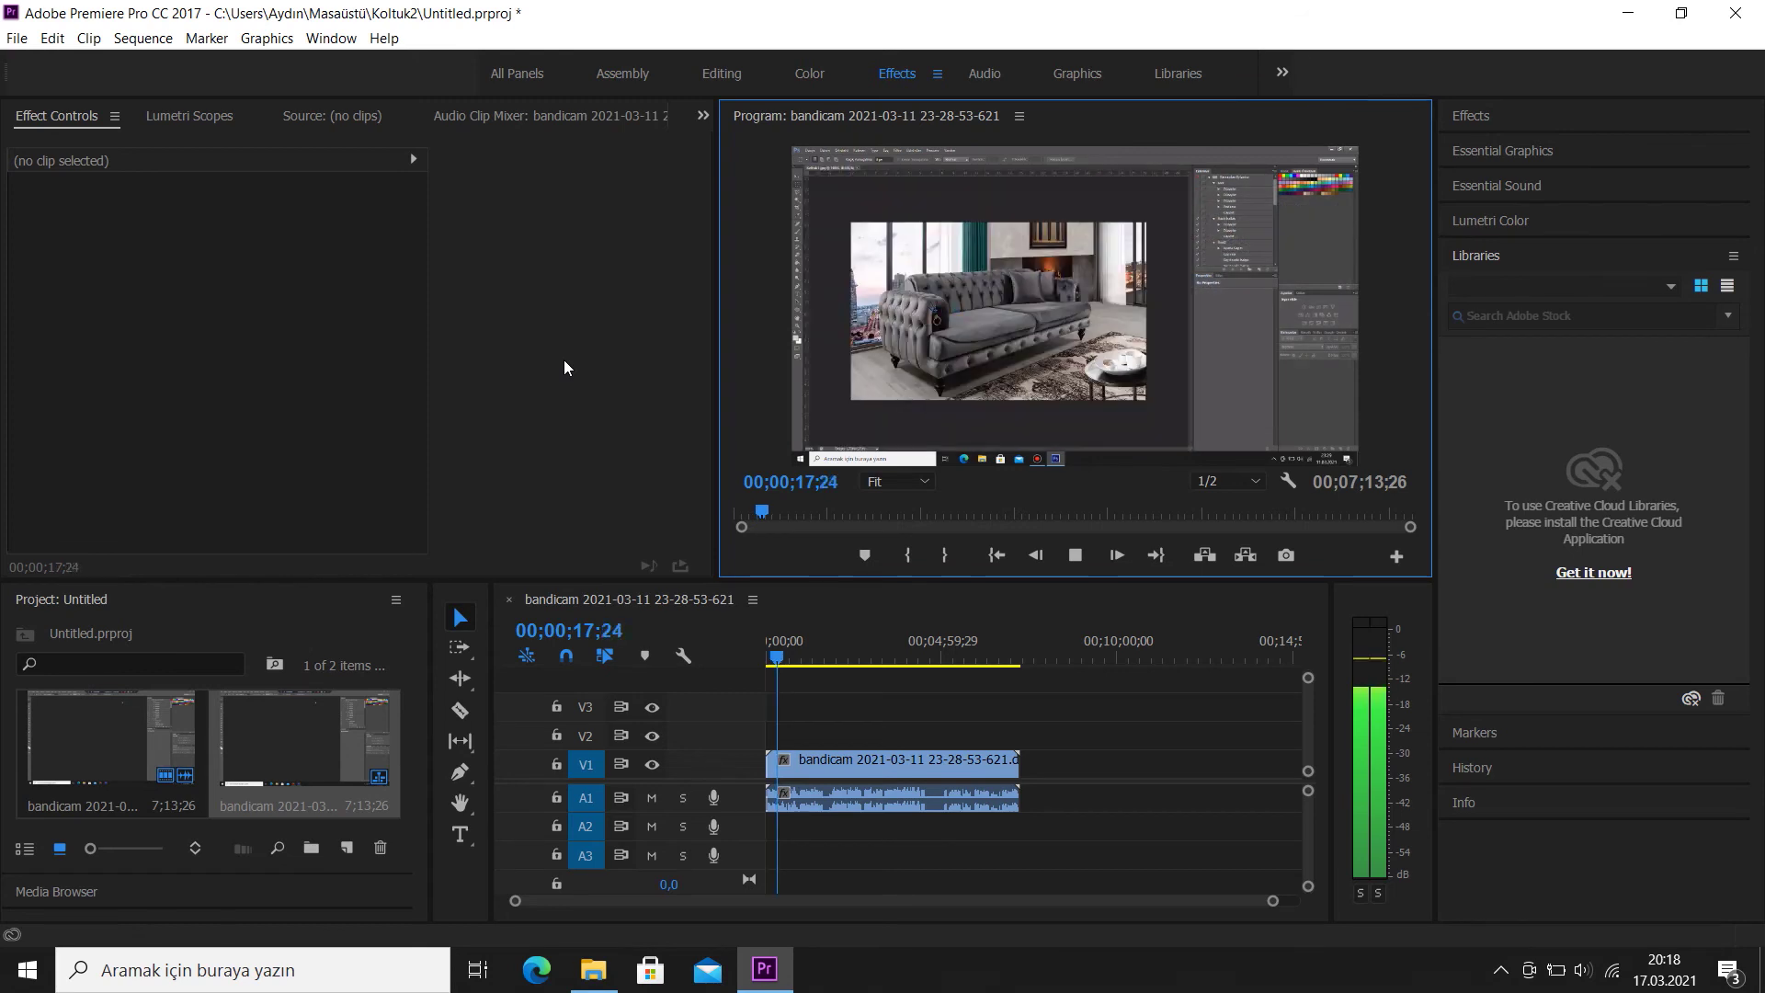
click(1071, 557)
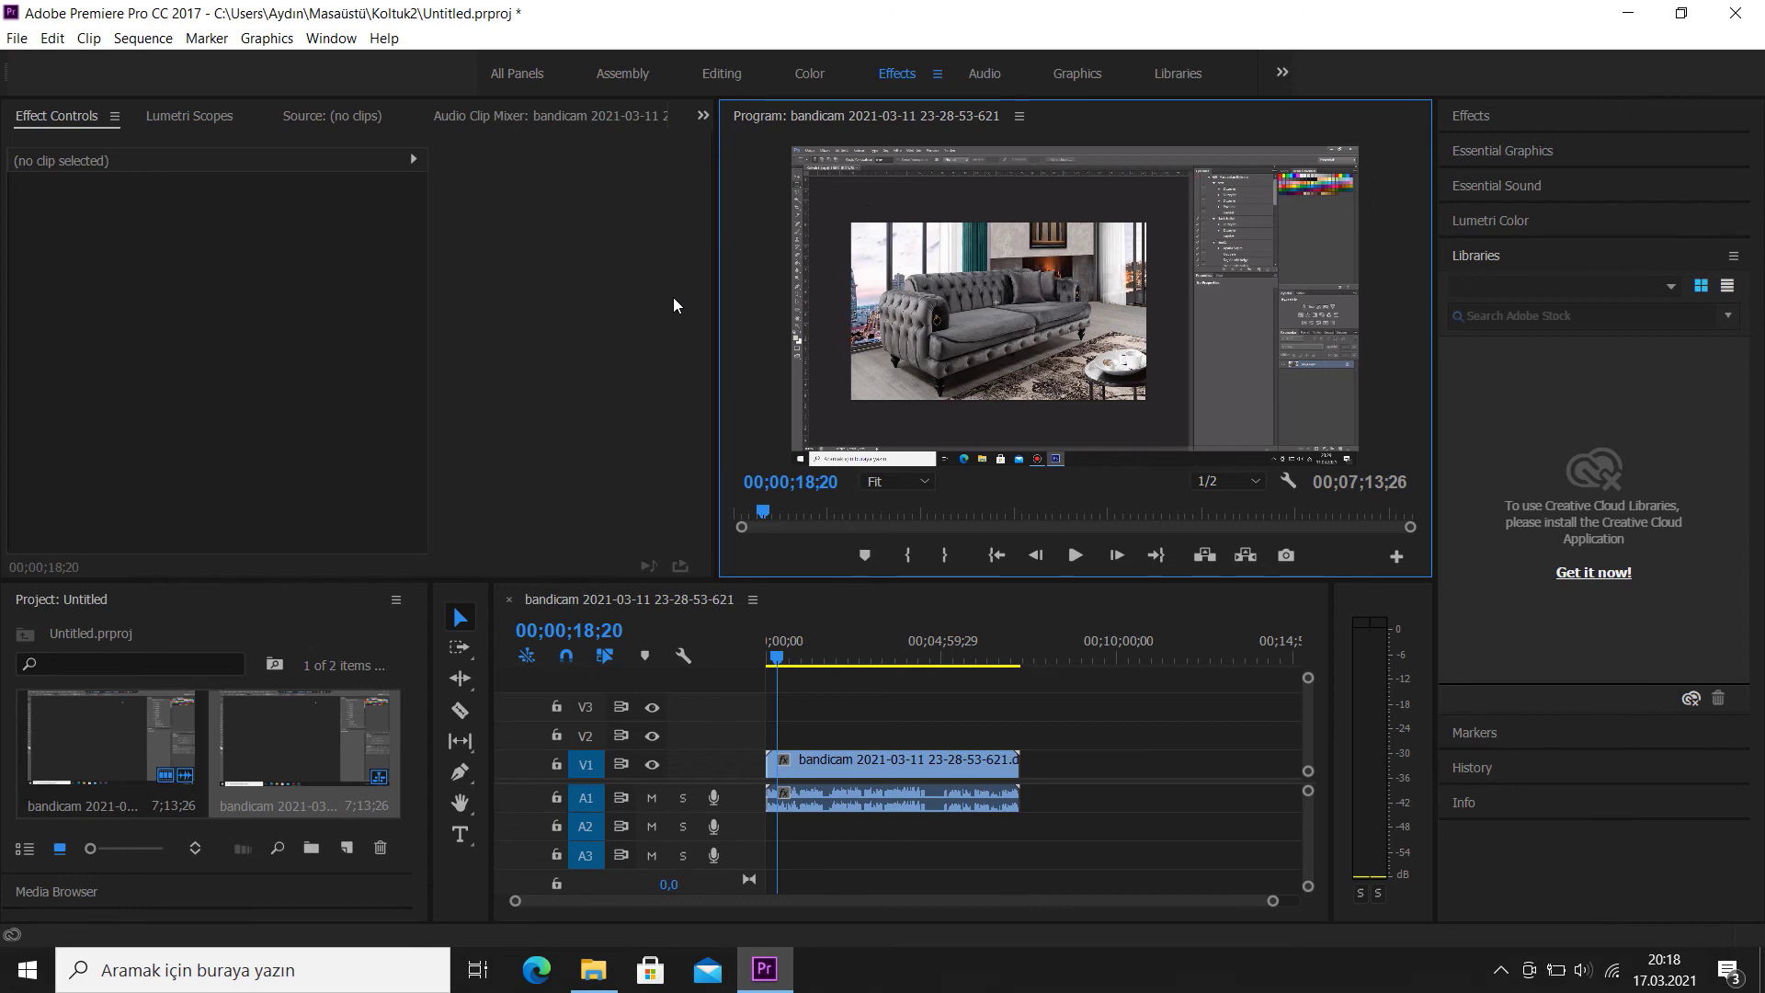
click(897, 760)
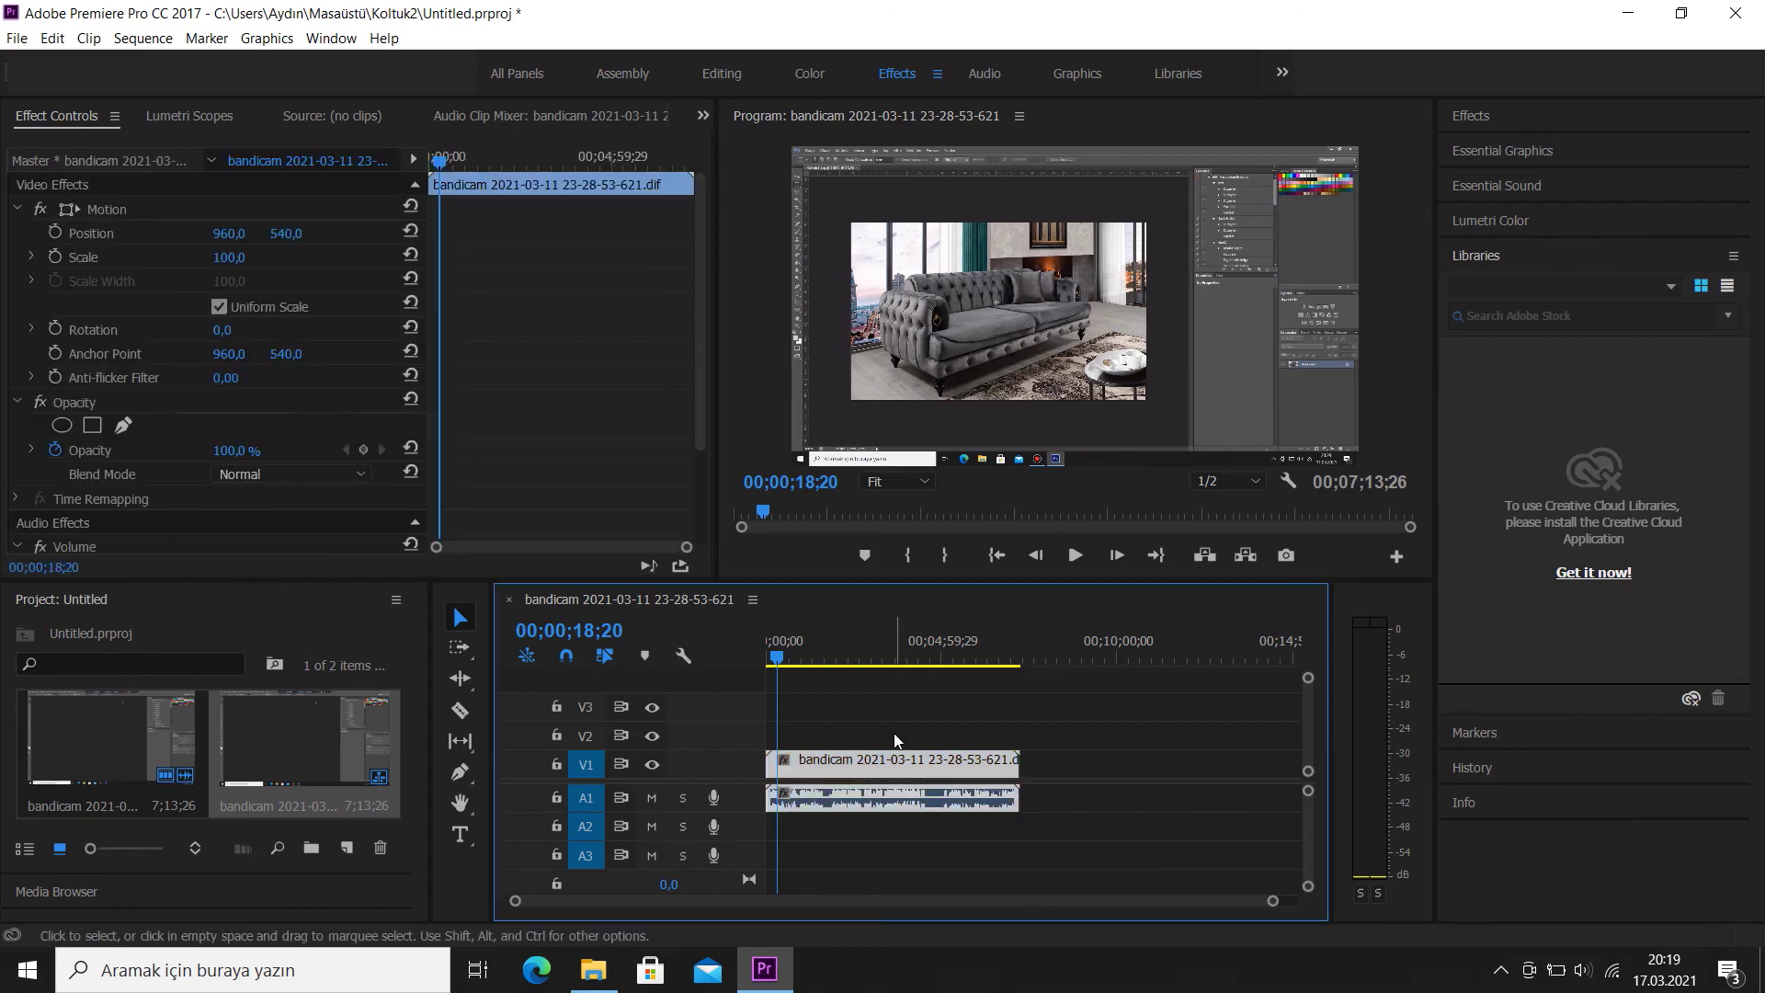